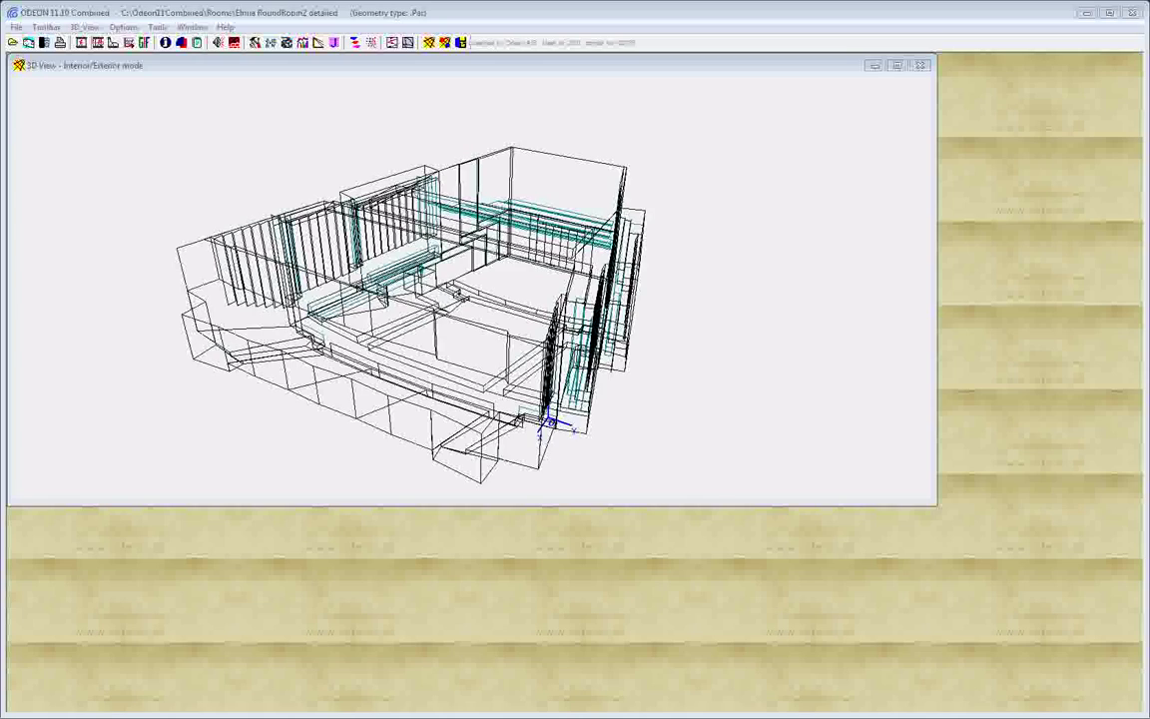
Step: Preview the room model in several different toolbar views
{"action": "left_click", "coordinate": [99, 45]}
{"action": "left_click", "coordinate": [81, 45]}
{"action": "left_click", "coordinate": [98, 44]}
{"action": "left_click", "coordinate": [128, 45]}
{"action": "left_click", "coordinate": [99, 45]}
{"action": "left_click", "coordinate": [113, 45]}
Step: Open the graphics exchange setup and keep capturing the active window's graphics area
{"action": "left_click", "coordinate": [130, 45]}
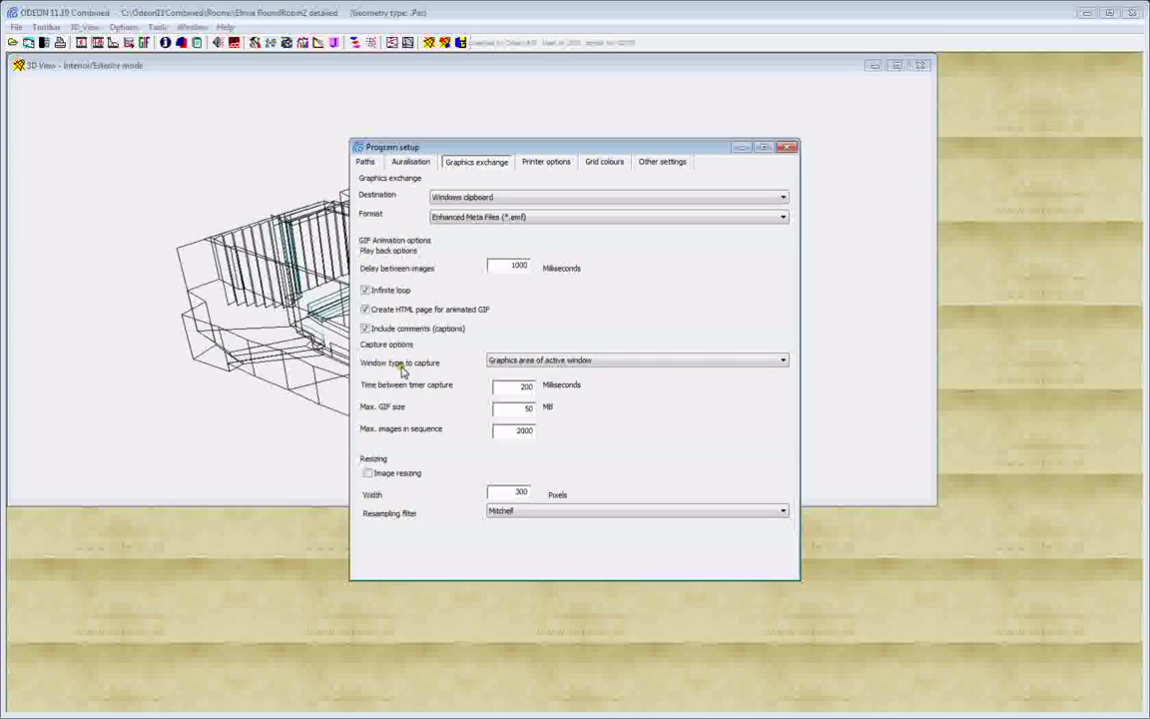
{"action": "left_click", "coordinate": [557, 361]}
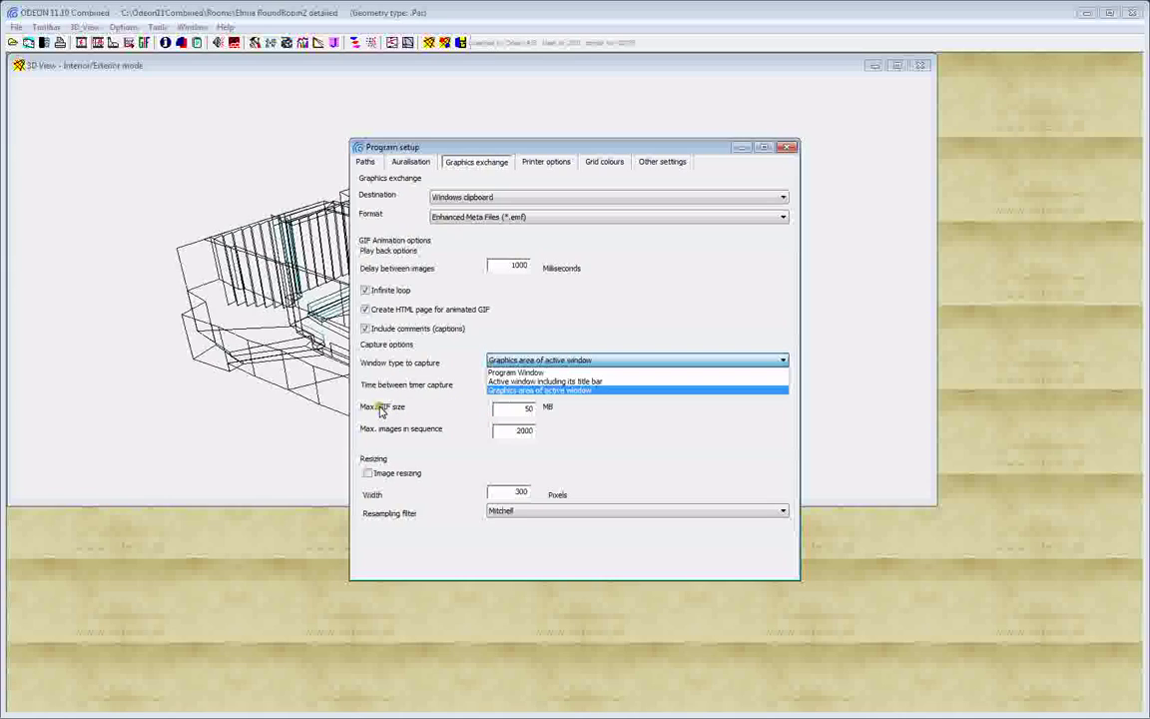
{"action": "left_click", "coordinate": [509, 387]}
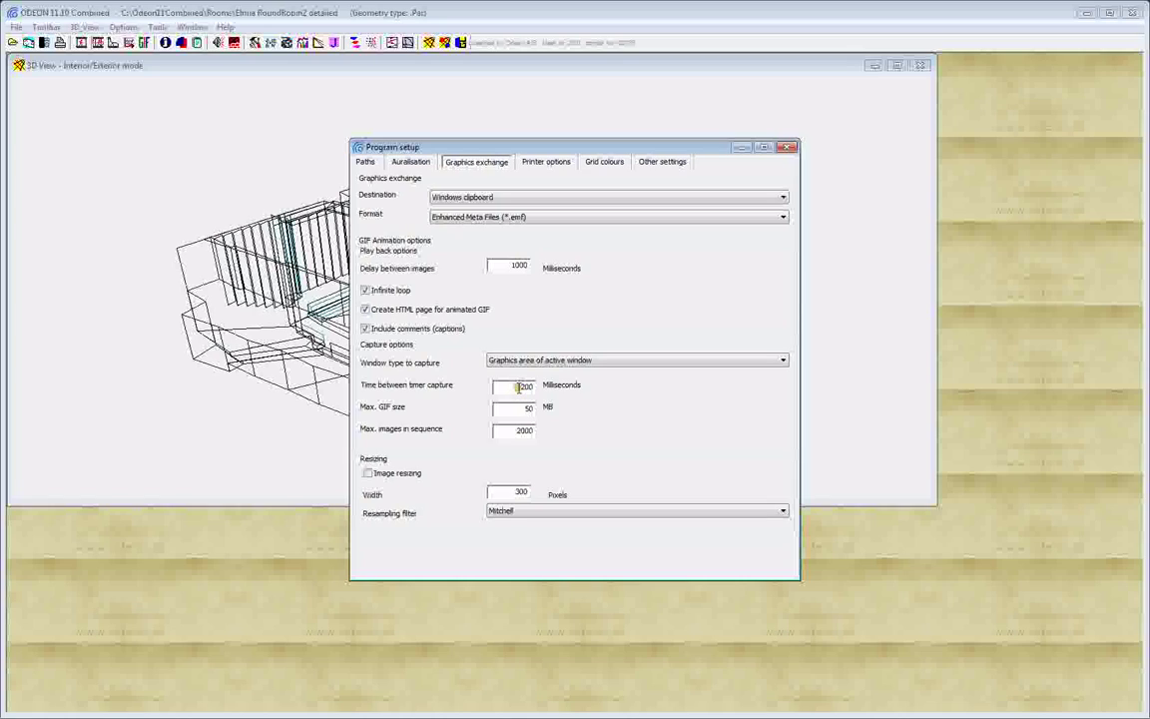
Step: Save the program setup as new defaults and start the 3D Billard simulation
{"action": "left_click", "coordinate": [788, 148]}
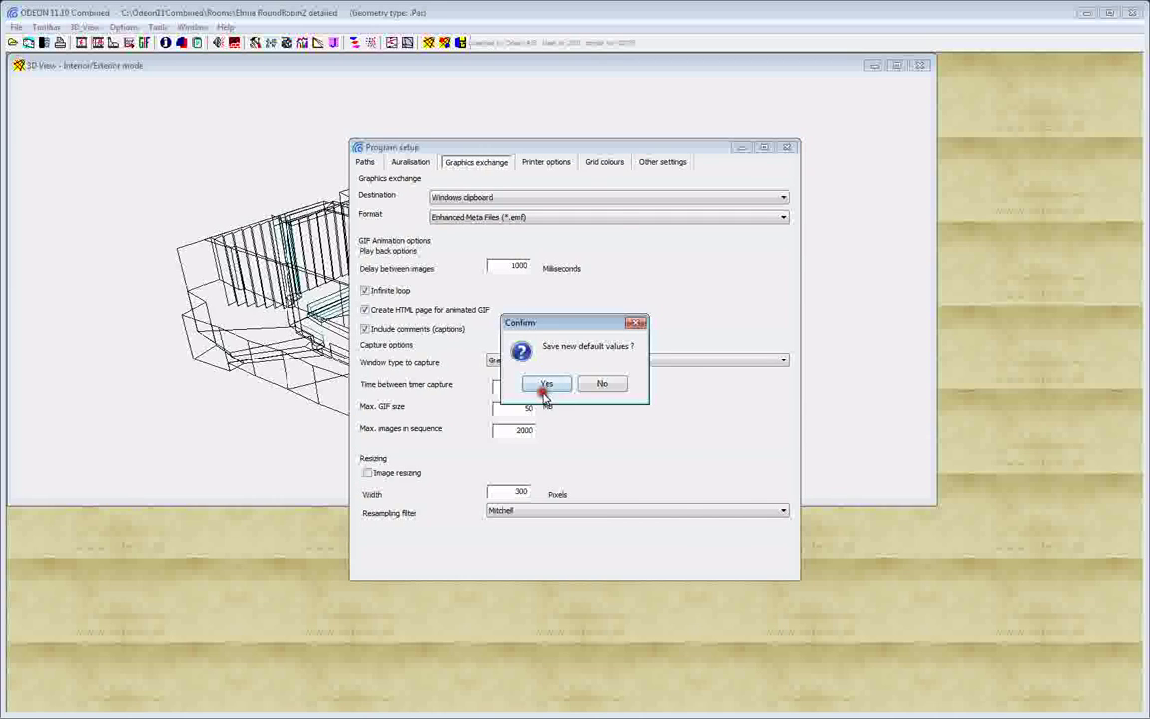
{"action": "left_click", "coordinate": [544, 389]}
{"action": "left_click", "coordinate": [409, 43]}
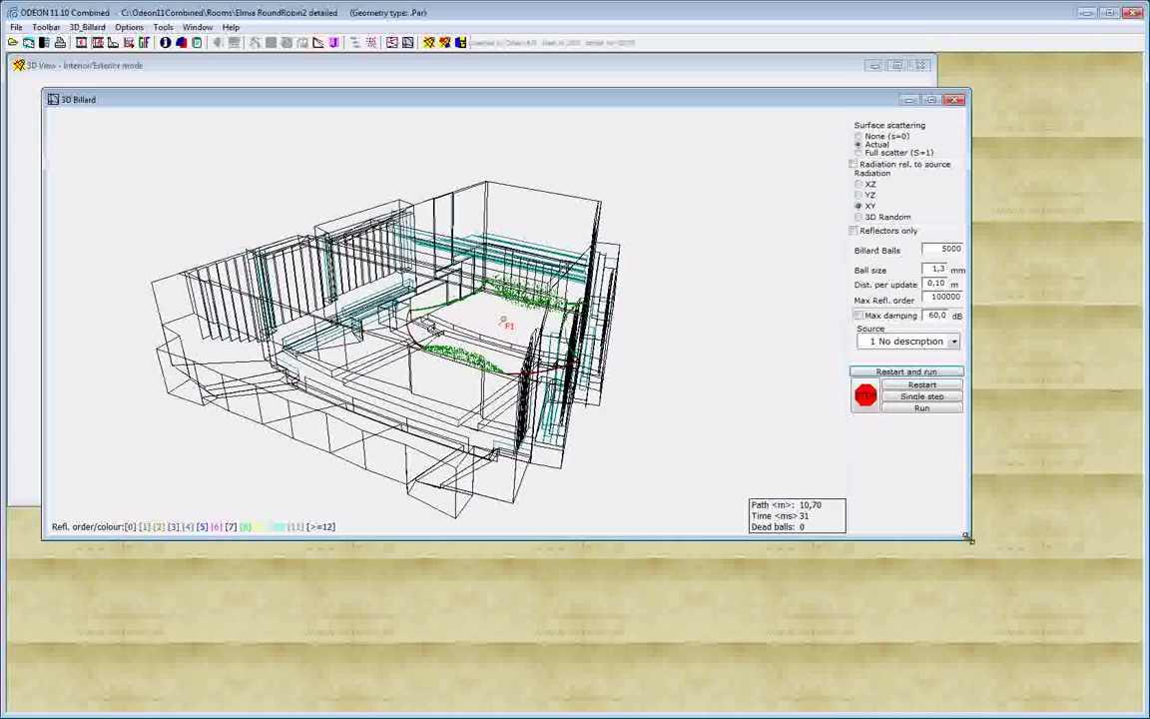
Step: Shrink the 3D Billard window and show a zoomed-in 2D elevation
{"action": "left_click_drag", "start_coordinate": [968, 535], "coordinate": [485, 348]}
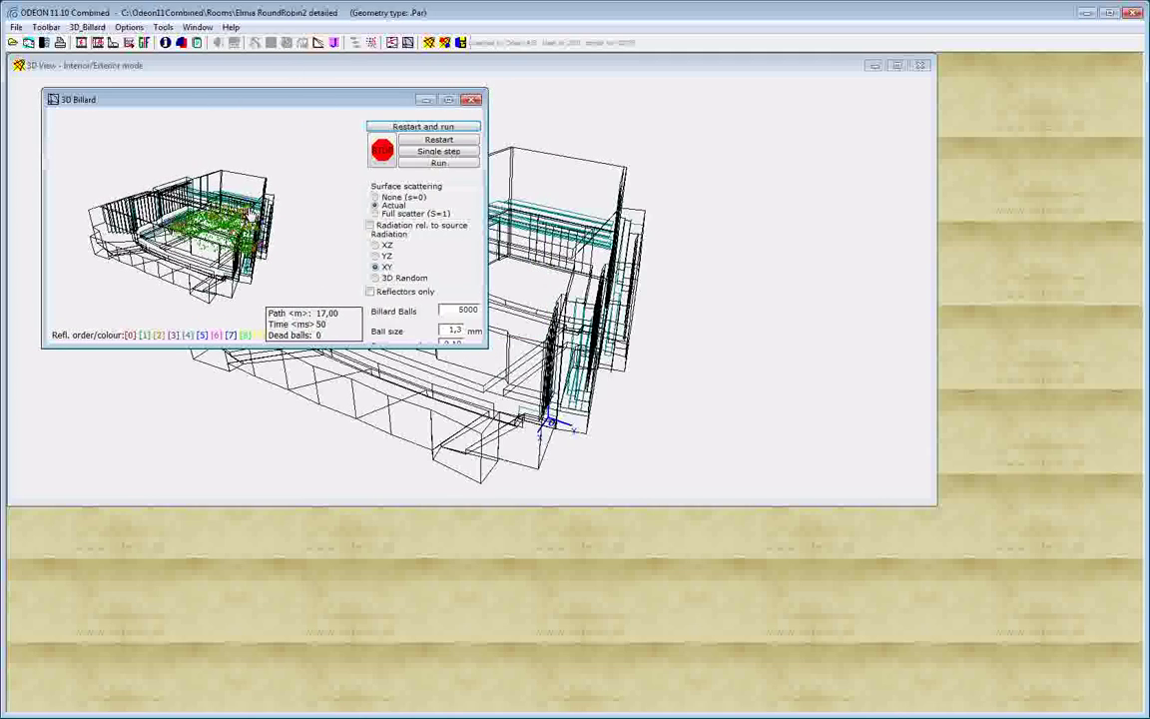
{"action": "key", "text": "s"}
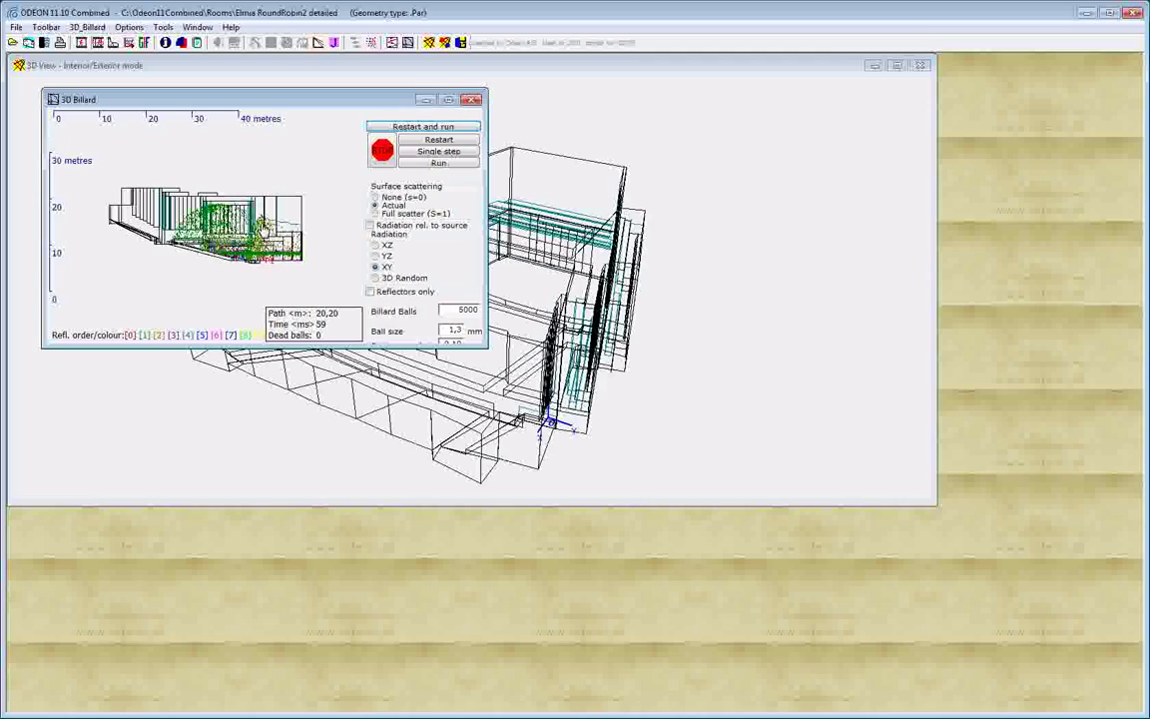
{"action": "scroll", "coordinate": [284, 221], "scroll_direction": "up", "scroll_amount": 2}
{"action": "scroll", "coordinate": [283, 222], "scroll_direction": "up", "scroll_amount": 2}
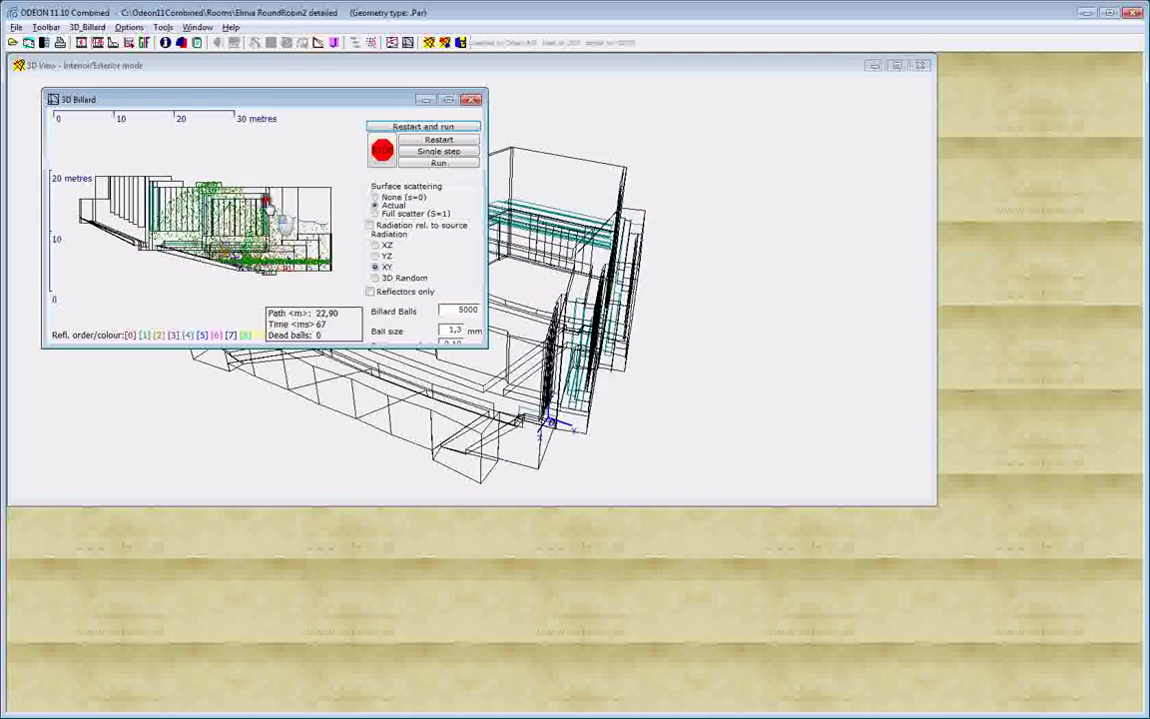
{"action": "scroll", "coordinate": [267, 205], "scroll_direction": "up", "scroll_amount": 1}
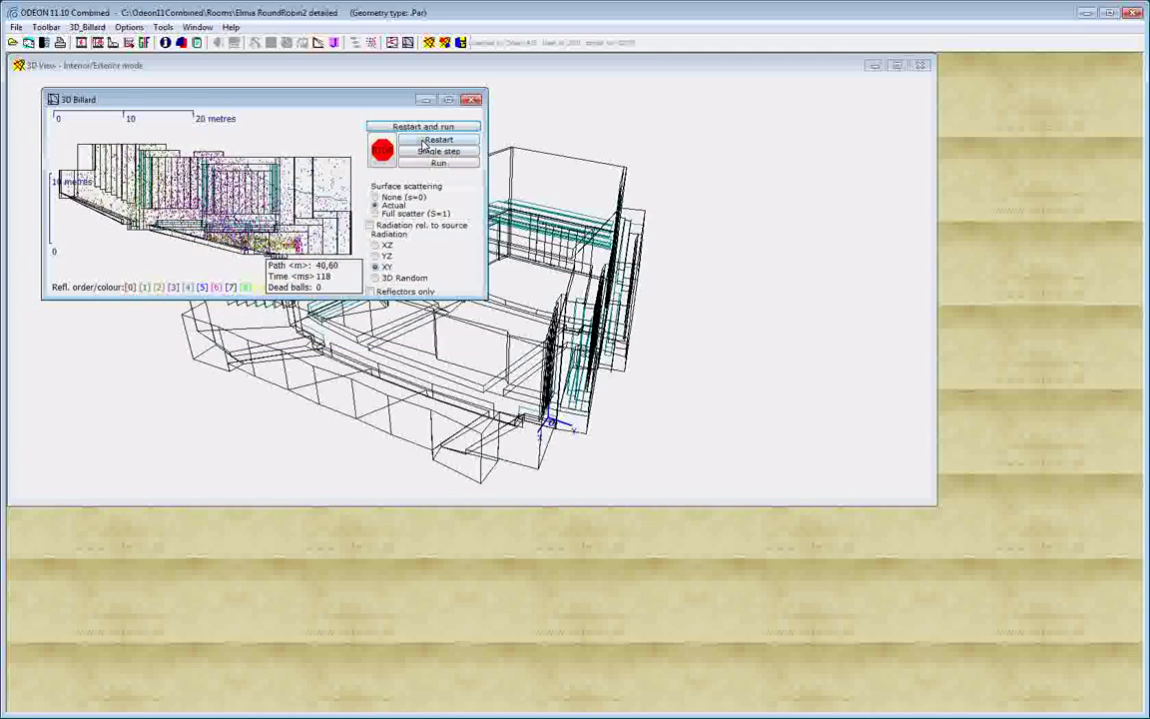
Step: Set the radiation plane to XY and ball size to 2, then shorten the window slightly
{"action": "left_click", "coordinate": [374, 265]}
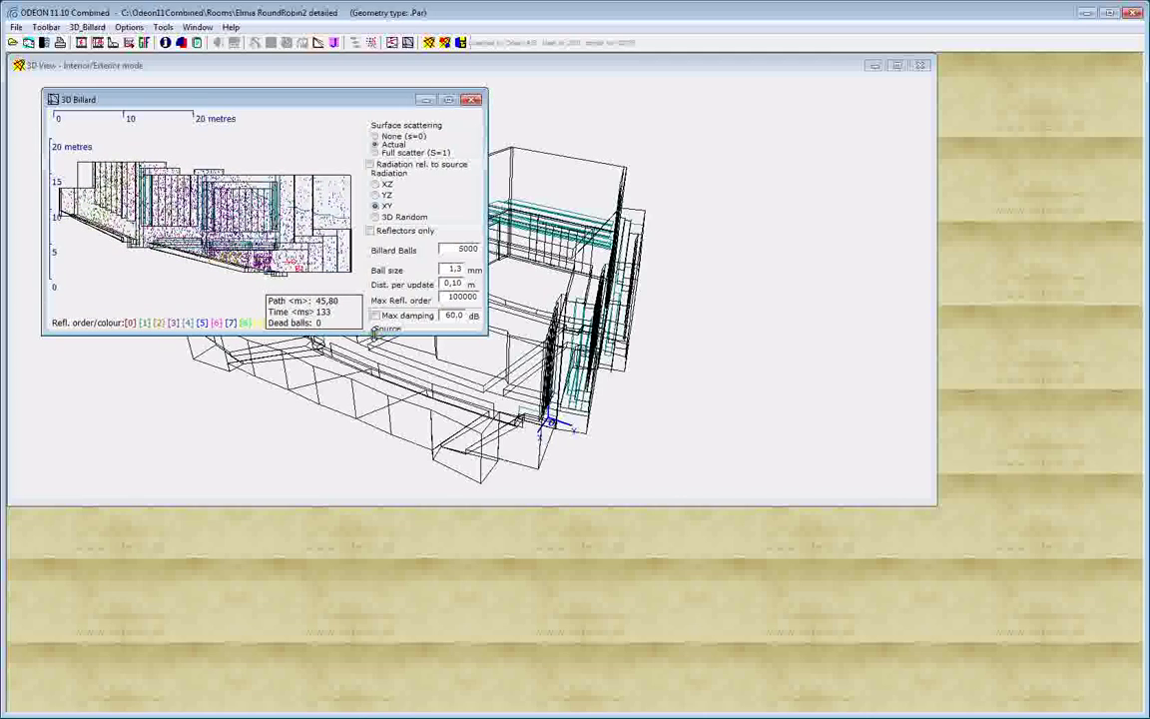
{"action": "double_click", "coordinate": [454, 270]}
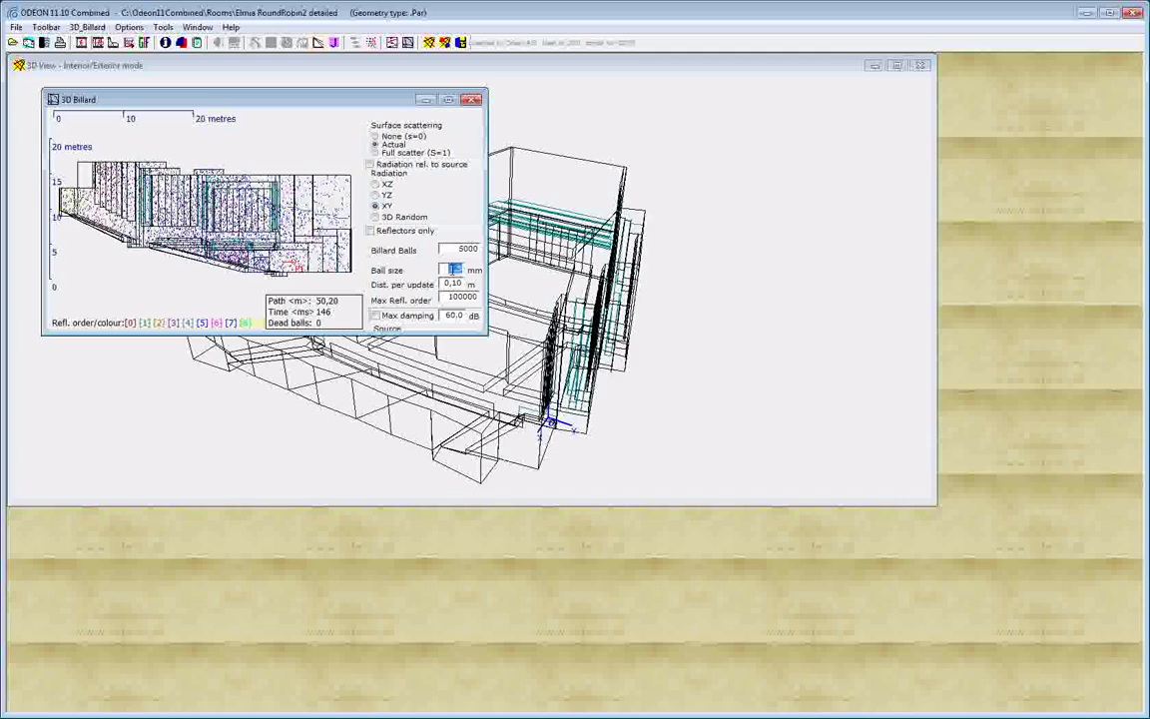
{"action": "type", "text": "2"}
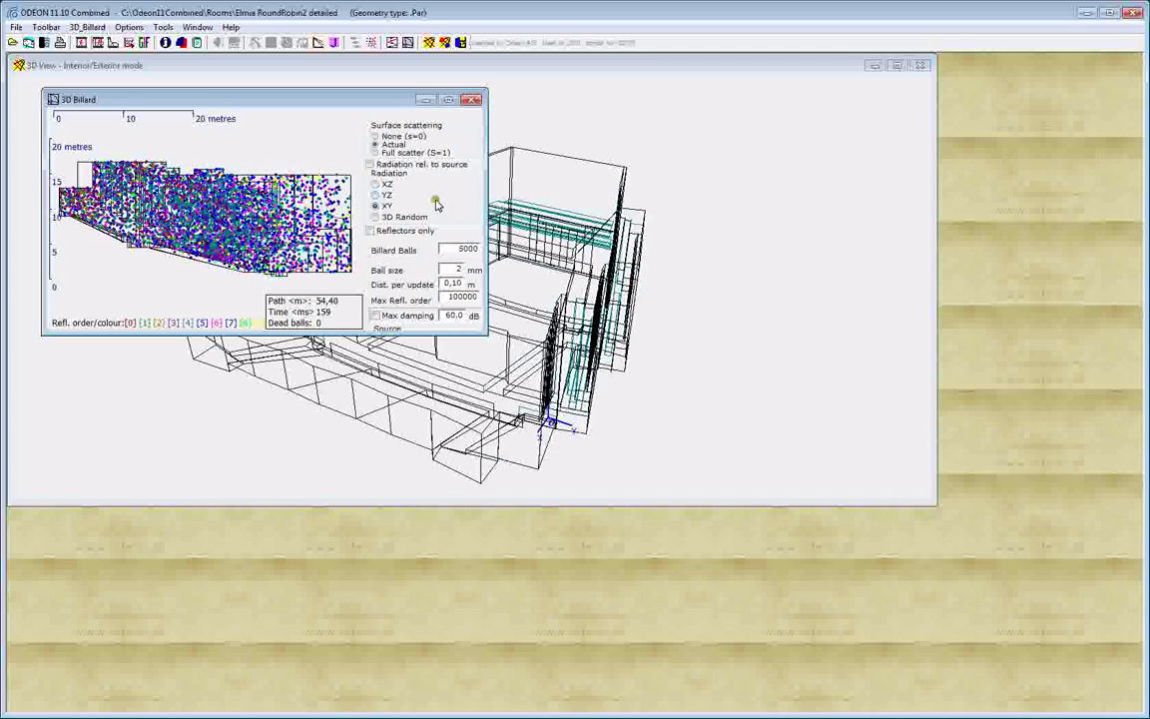
{"action": "left_click_drag", "start_coordinate": [285, 334], "coordinate": [286, 306]}
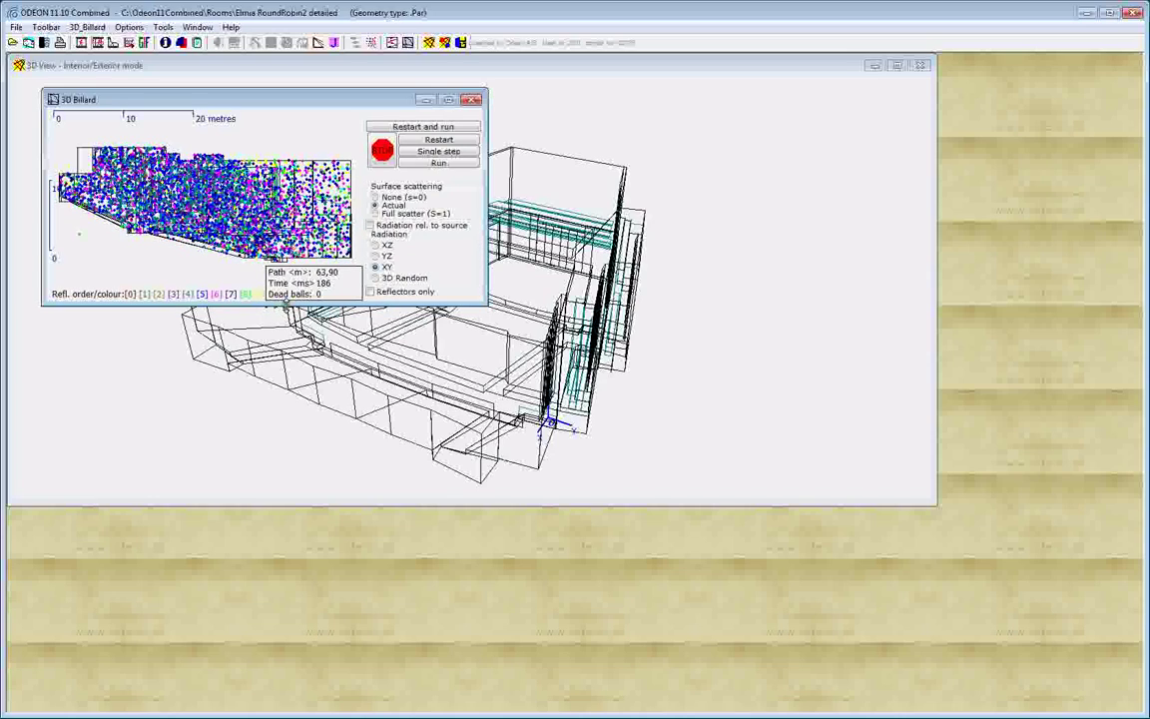
Step: Restart and run the billiard simulation radiating in the XZ plane, then stop the GIF capture
{"action": "left_click", "coordinate": [438, 140]}
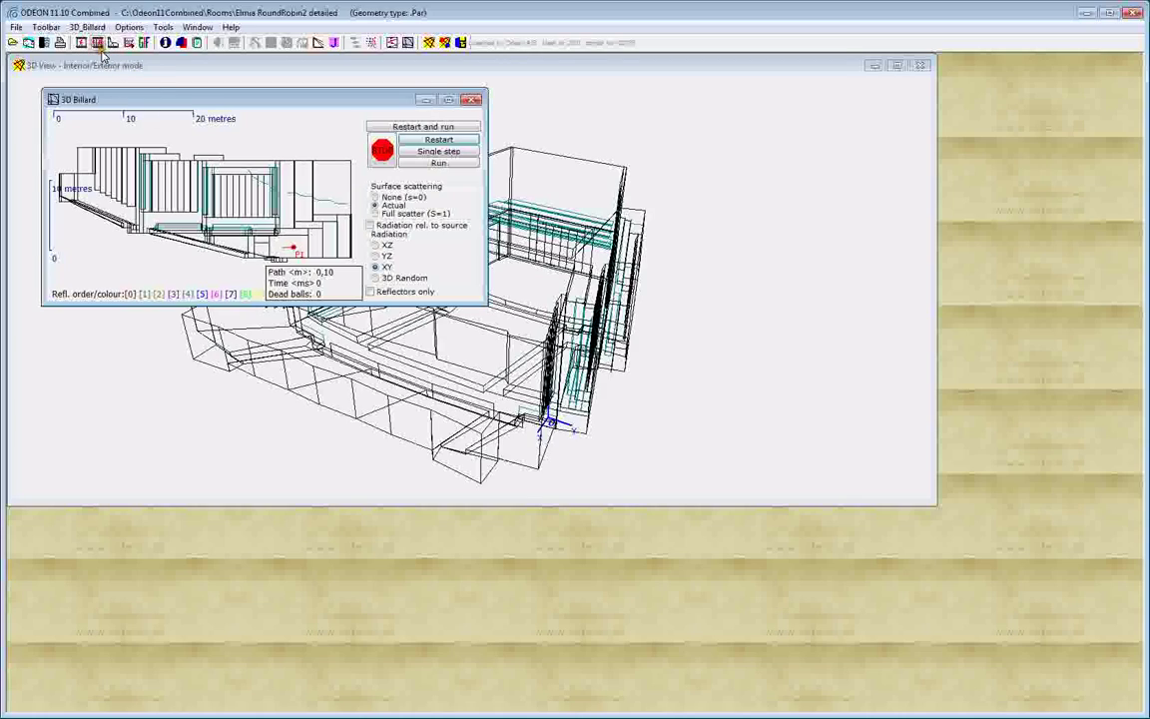
{"action": "left_click", "coordinate": [443, 127]}
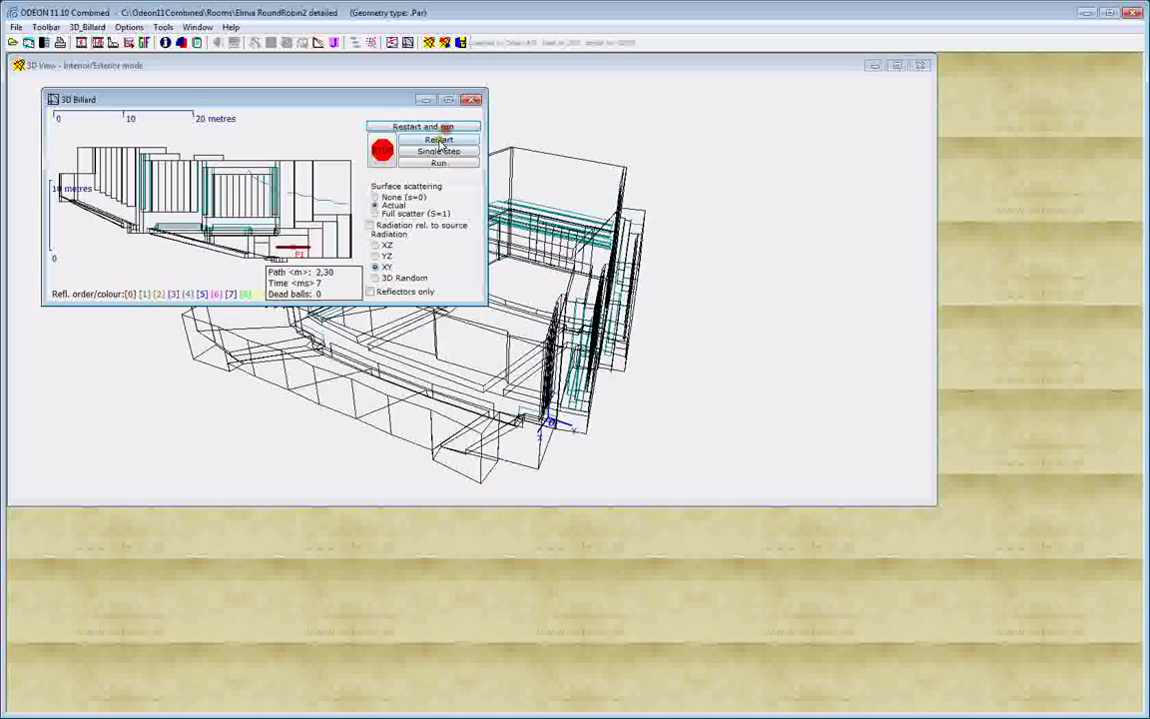
{"action": "left_click", "coordinate": [375, 244]}
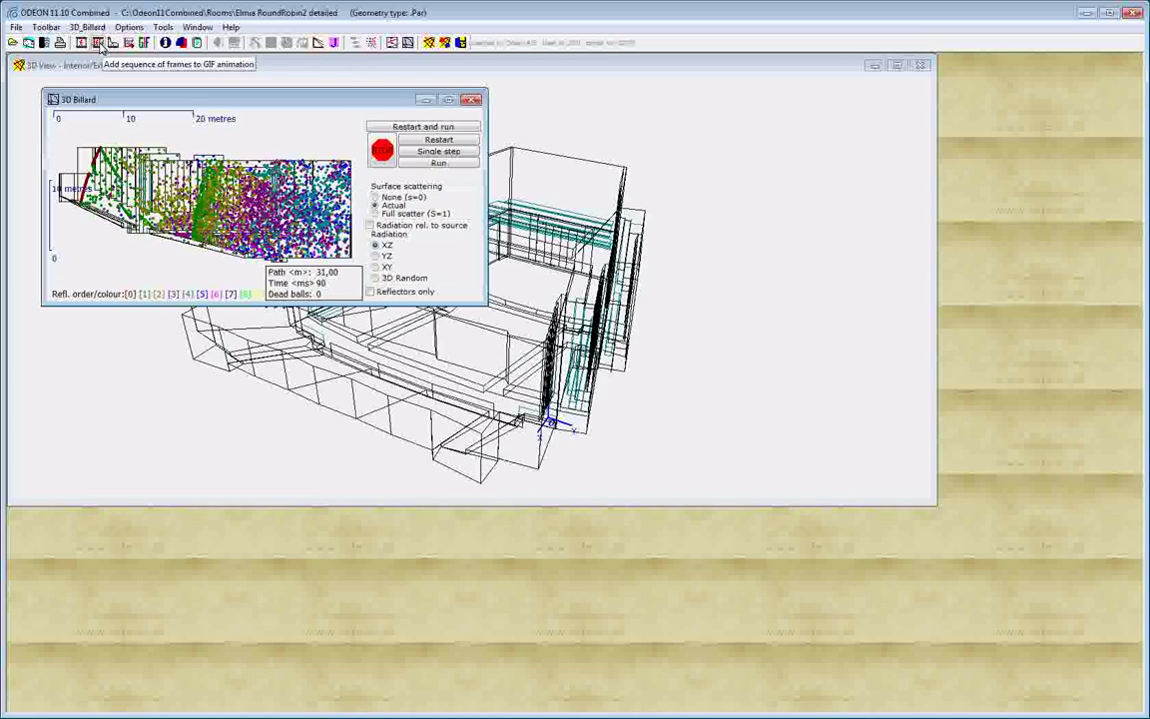
{"action": "left_click", "coordinate": [112, 45]}
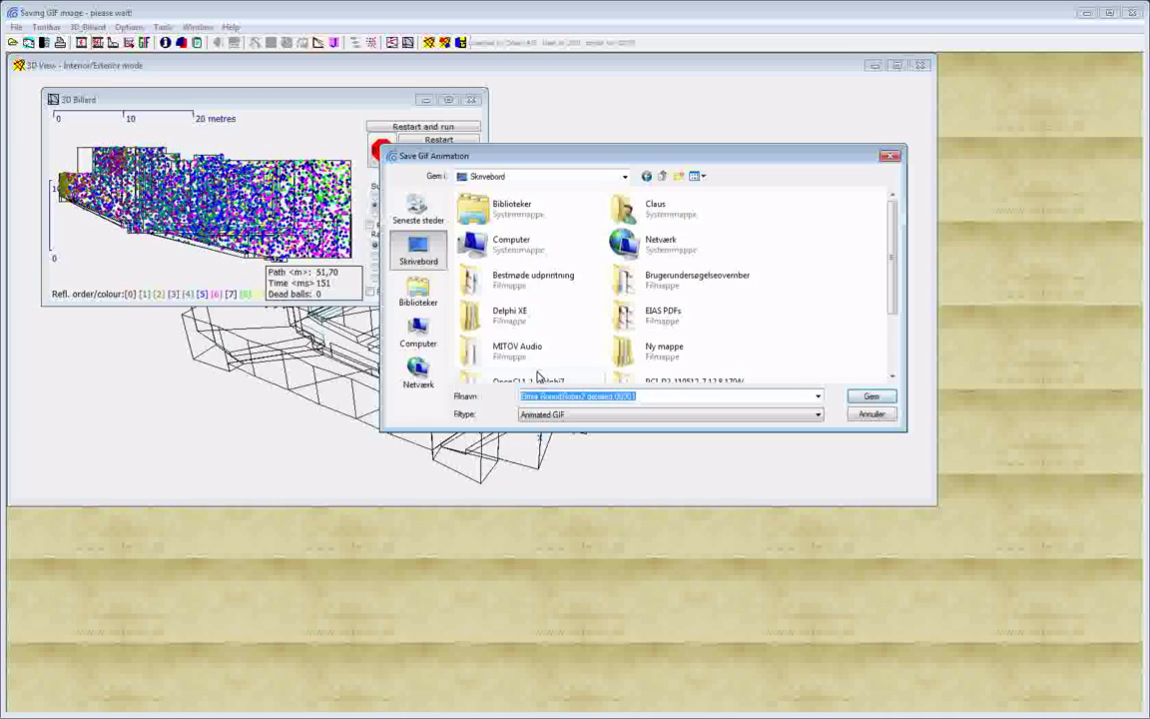
Step: Save the capture as 3dbillard.gif and open it in the GIF animation workshop
{"action": "type", "text": "3"}
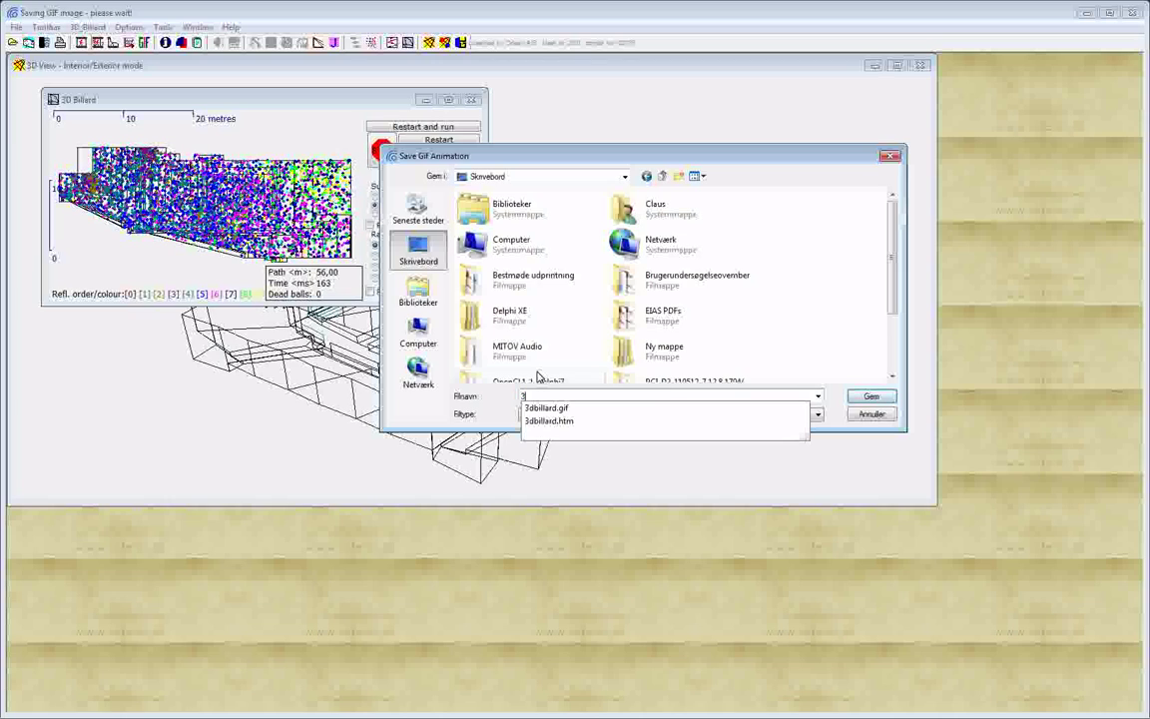
{"action": "type", "text": "D"}
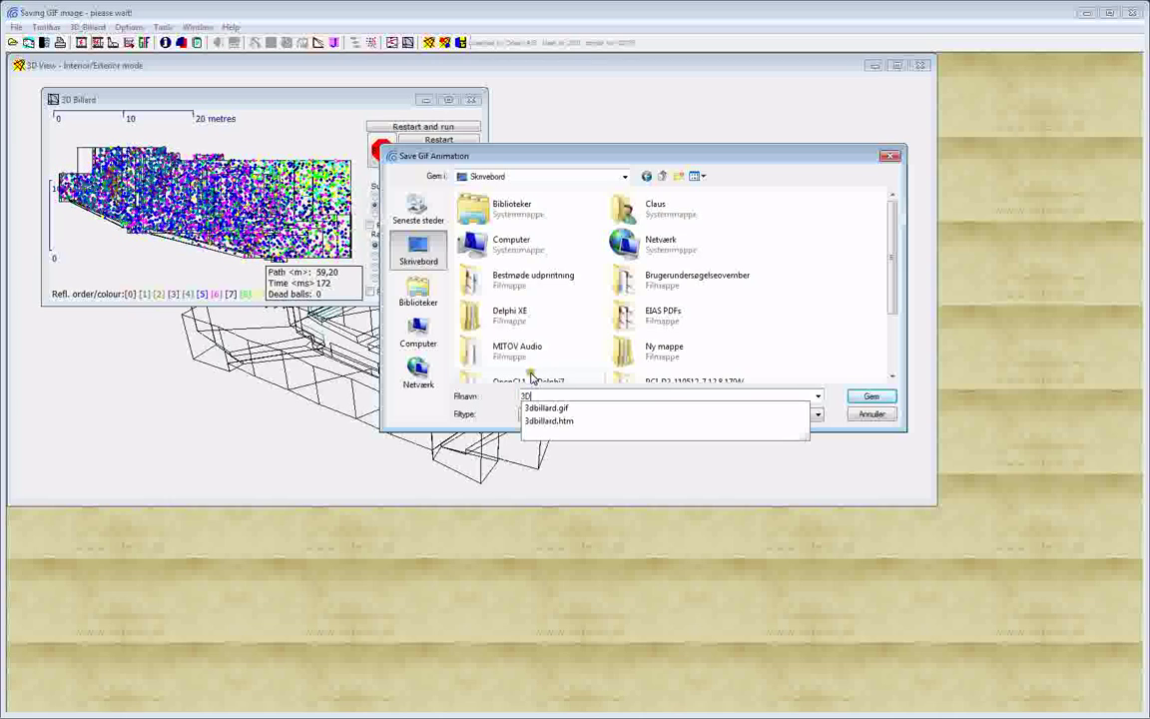
{"action": "left_click", "coordinate": [557, 408]}
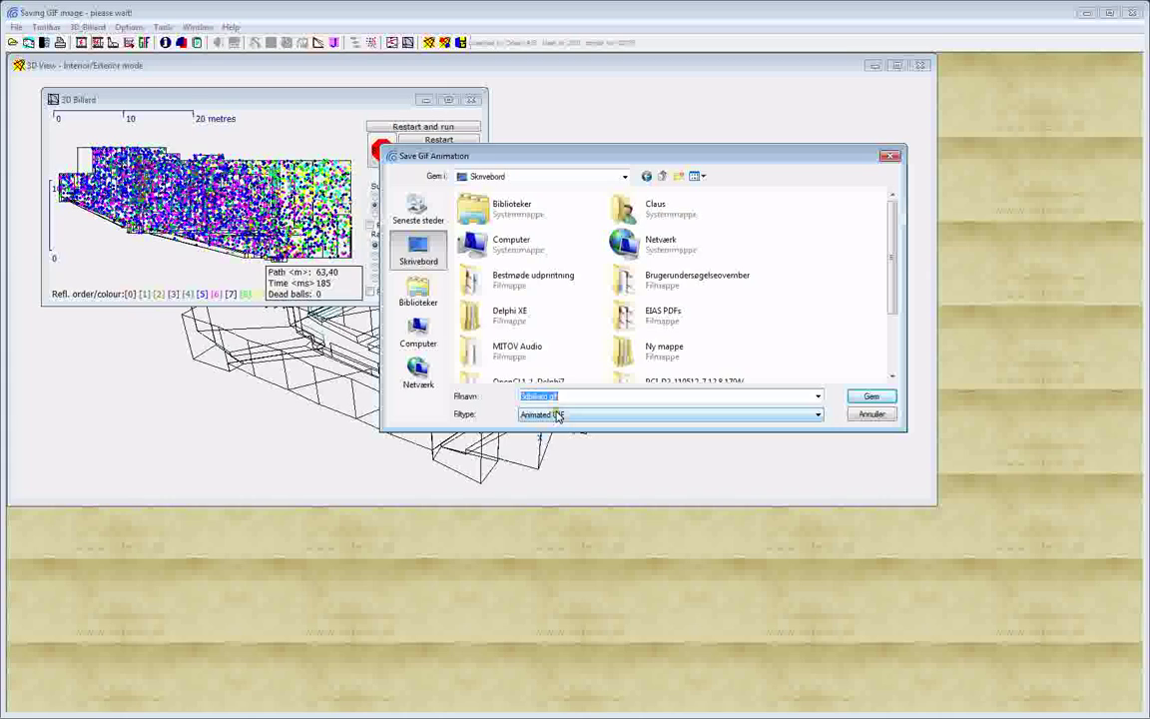
{"action": "left_click", "coordinate": [866, 398]}
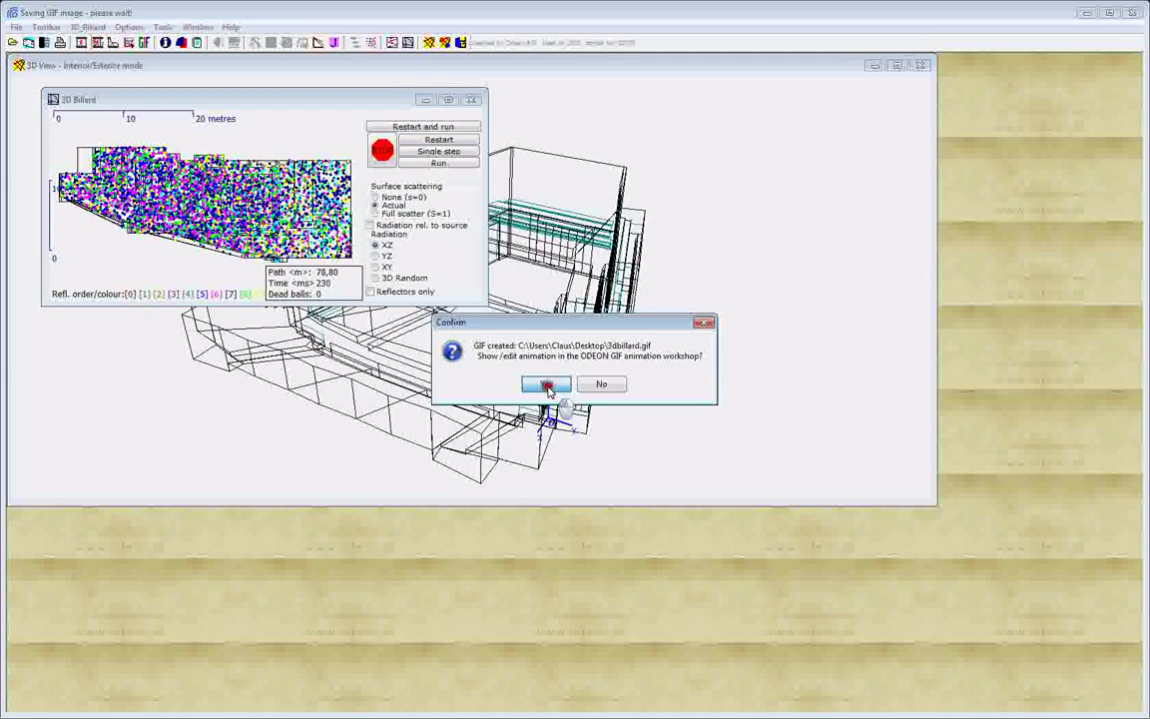
{"action": "left_click", "coordinate": [547, 386]}
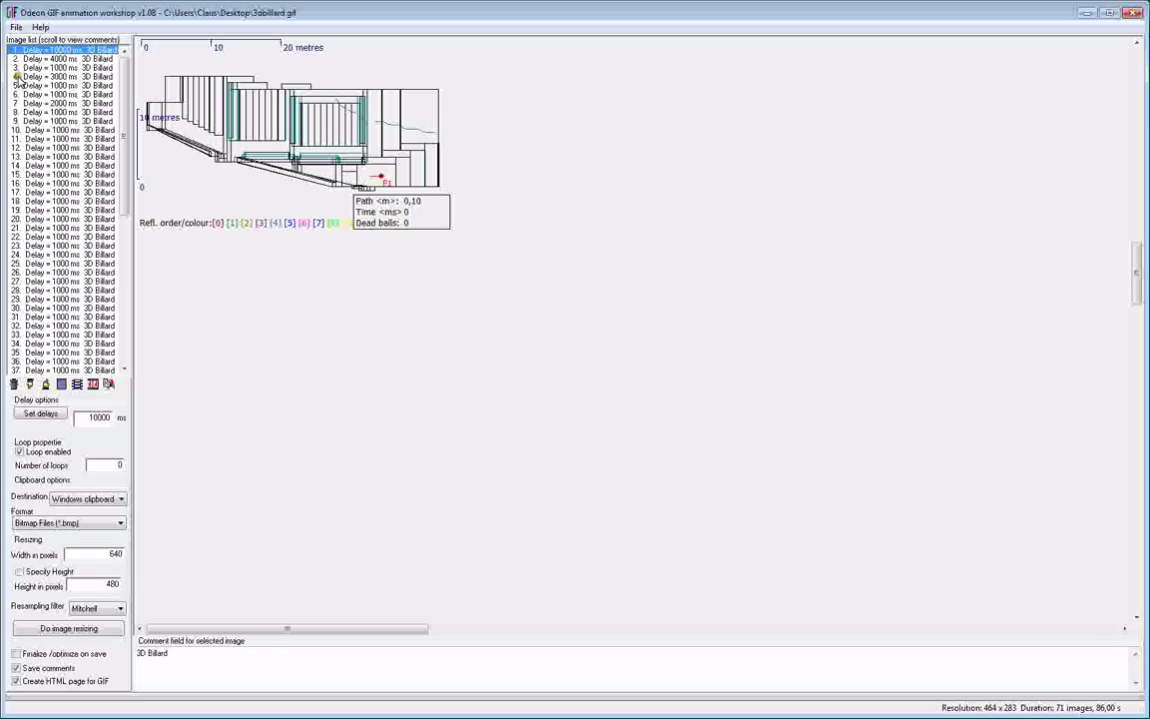
Step: Select frames 2–7, reset their delays to 1000 ms, and check frame 1 stays 10000 ms
{"action": "key", "text": "Down"}
{"action": "key", "text": "Down"}
{"action": "key", "text": "Down"}
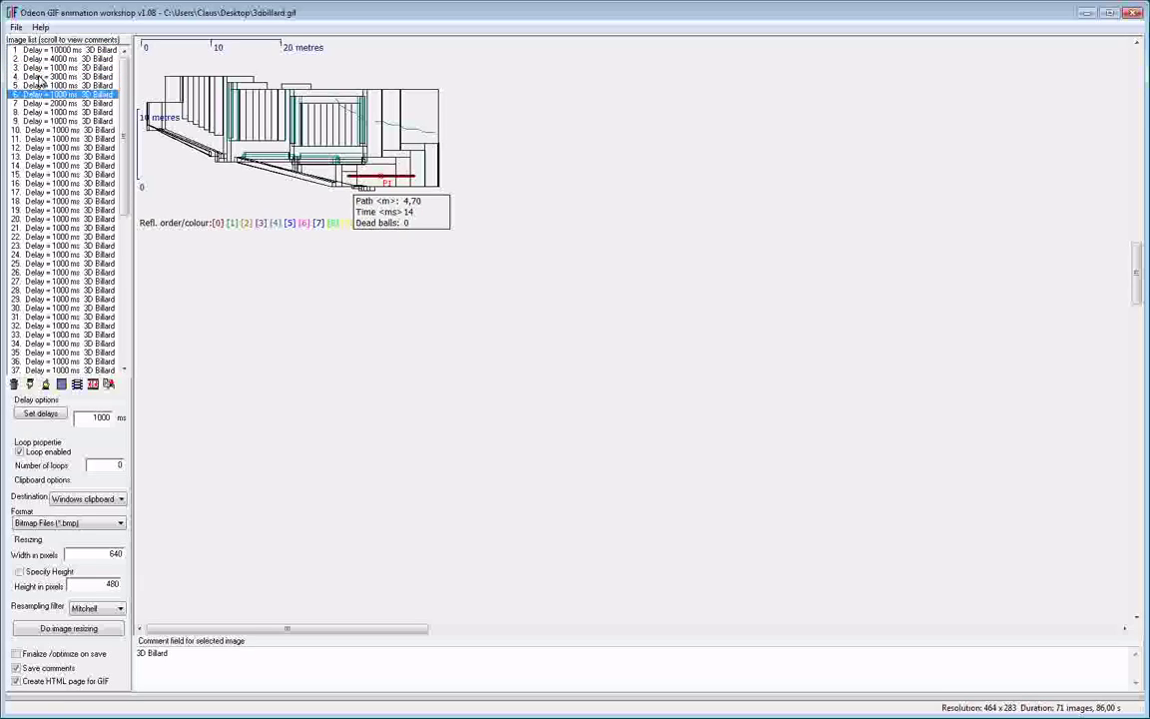
{"action": "key", "text": "Down"}
{"action": "key", "text": "Down"}
{"action": "key", "text": "Down"}
{"action": "key", "text": "Down"}
{"action": "key", "text": "Down"}
{"action": "key", "text": "Down"}
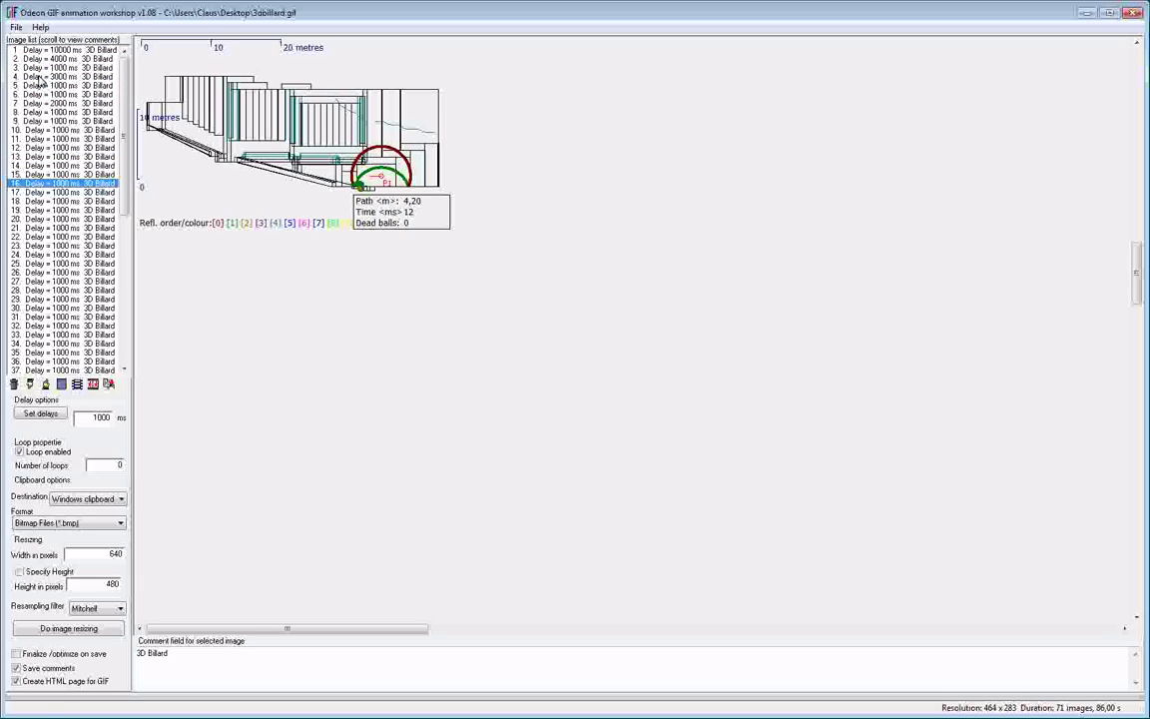
{"action": "key", "text": "Up"}
{"action": "key", "text": "Up"}
{"action": "key", "text": "Up"}
{"action": "key", "text": "Up"}
{"action": "key", "text": "Up"}
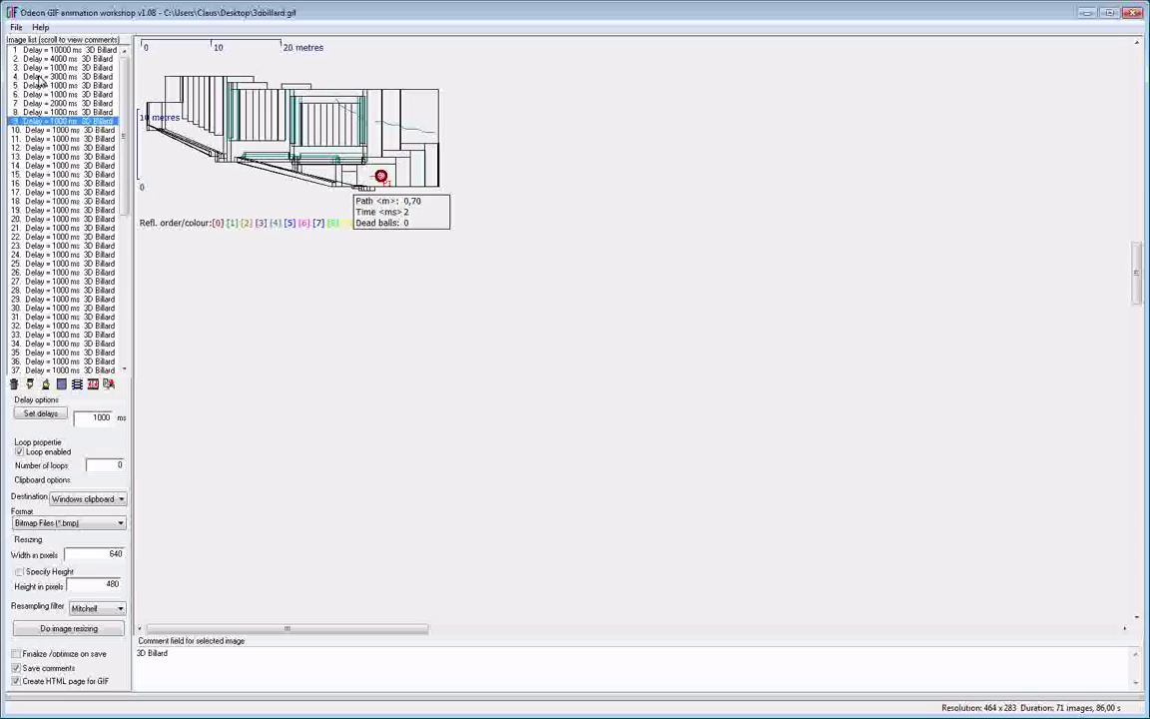
{"action": "key", "text": "Up"}
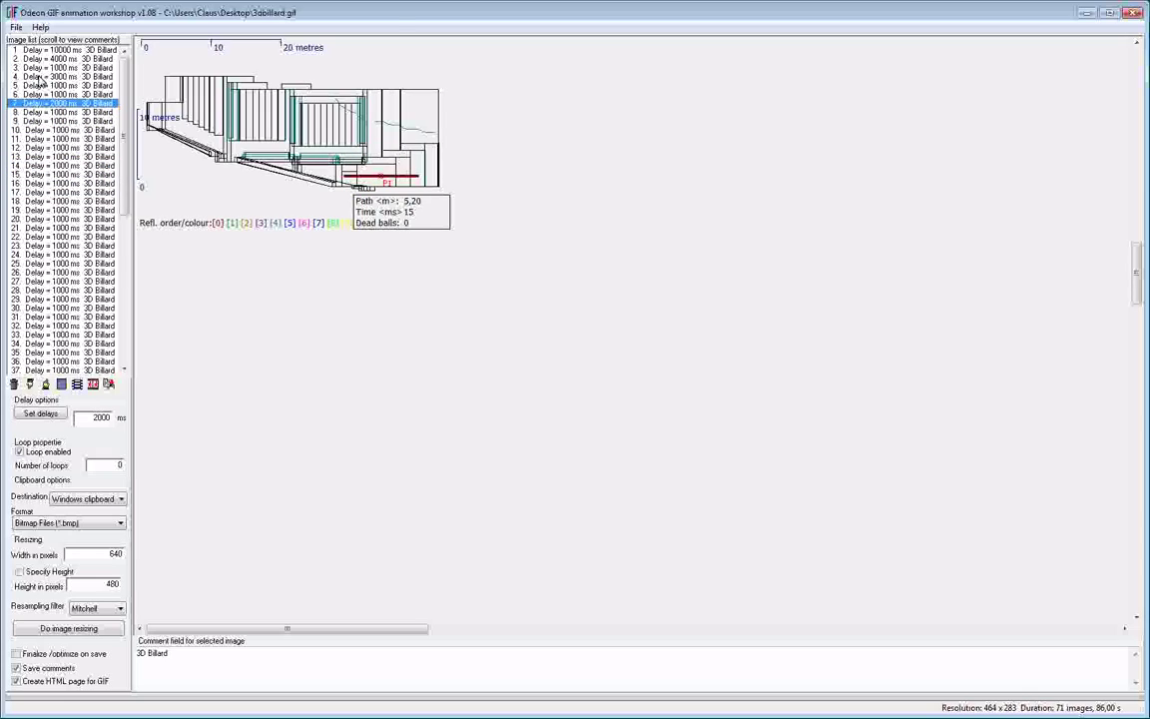
{"action": "key", "text": "shift+Up"}
{"action": "key", "text": "shift+Up"}
{"action": "key", "text": "shift+Up"}
{"action": "key", "text": "shift+Up"}
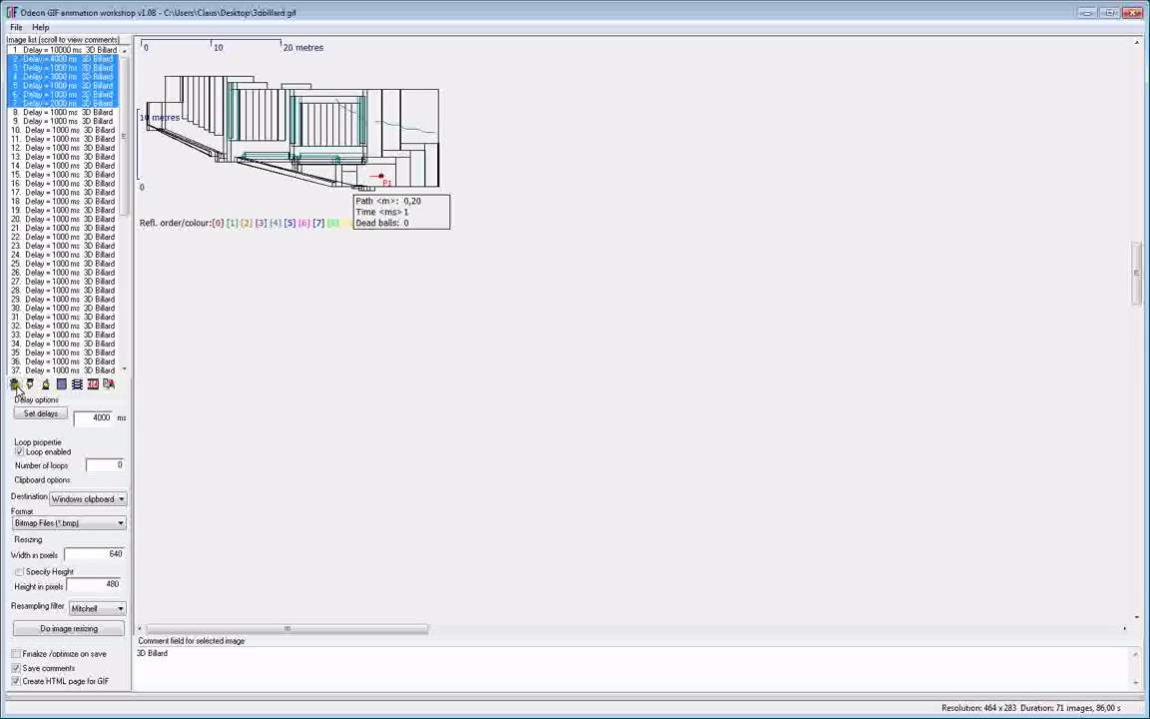
{"action": "left_click", "coordinate": [16, 384]}
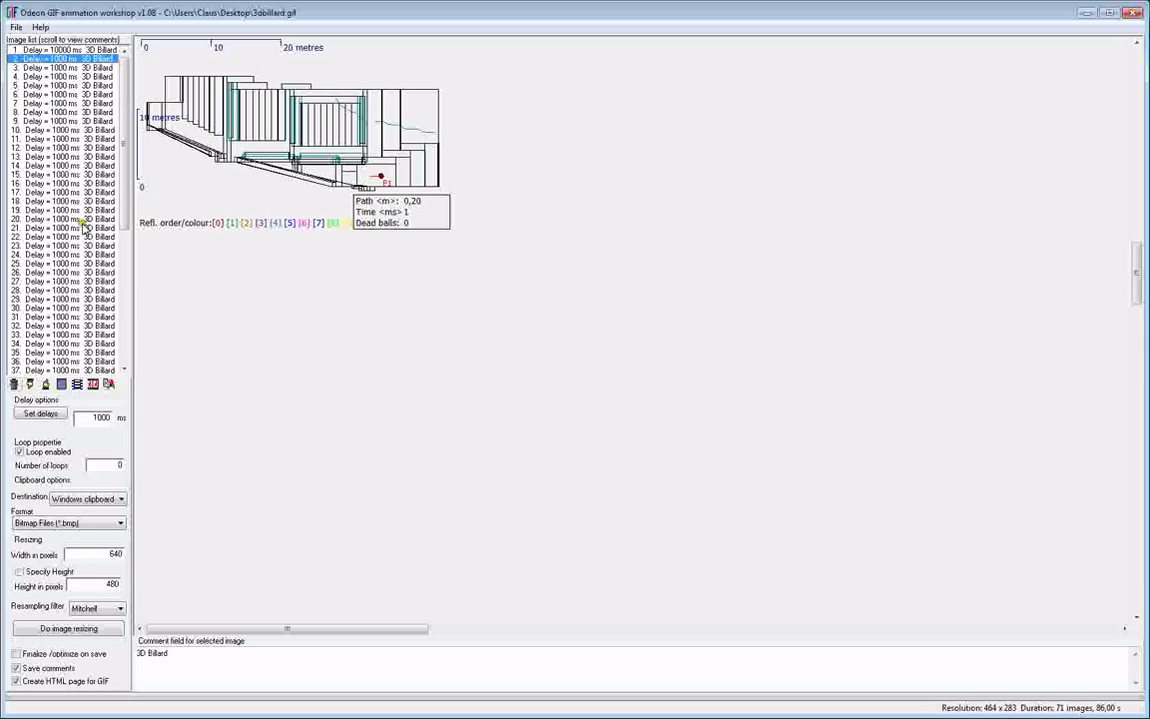
{"action": "left_click", "coordinate": [58, 50]}
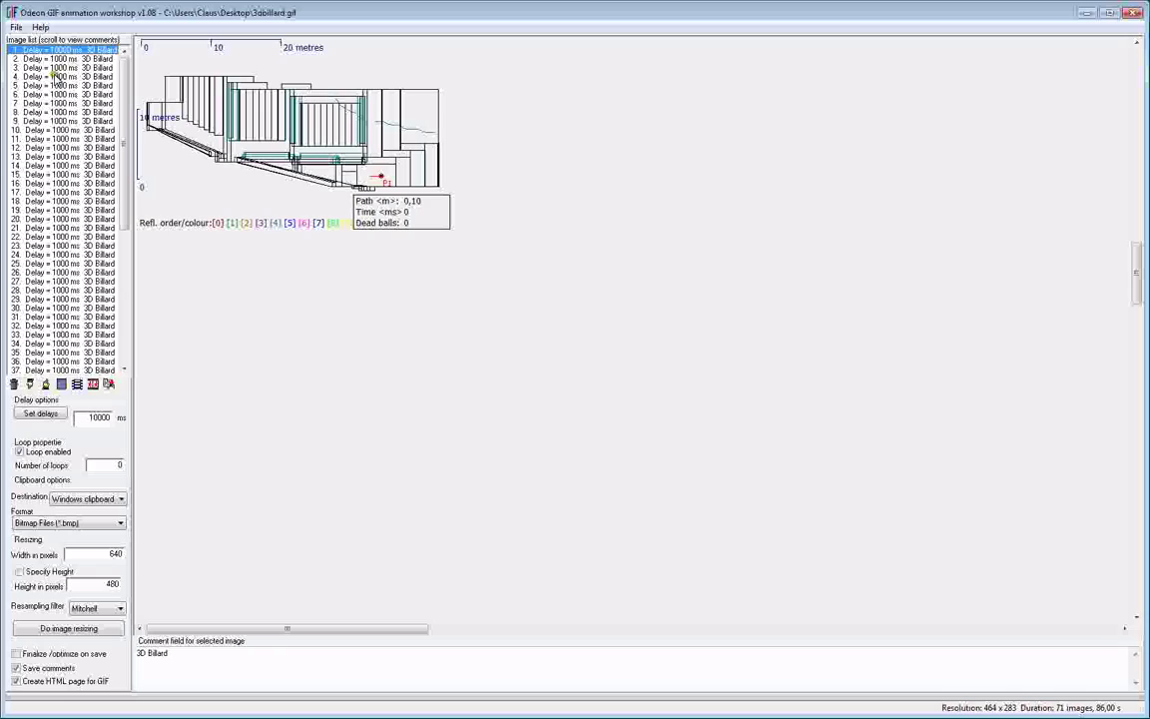
Step: Set every frame's delay to 100 ms
{"action": "key", "text": "ctrl+a"}
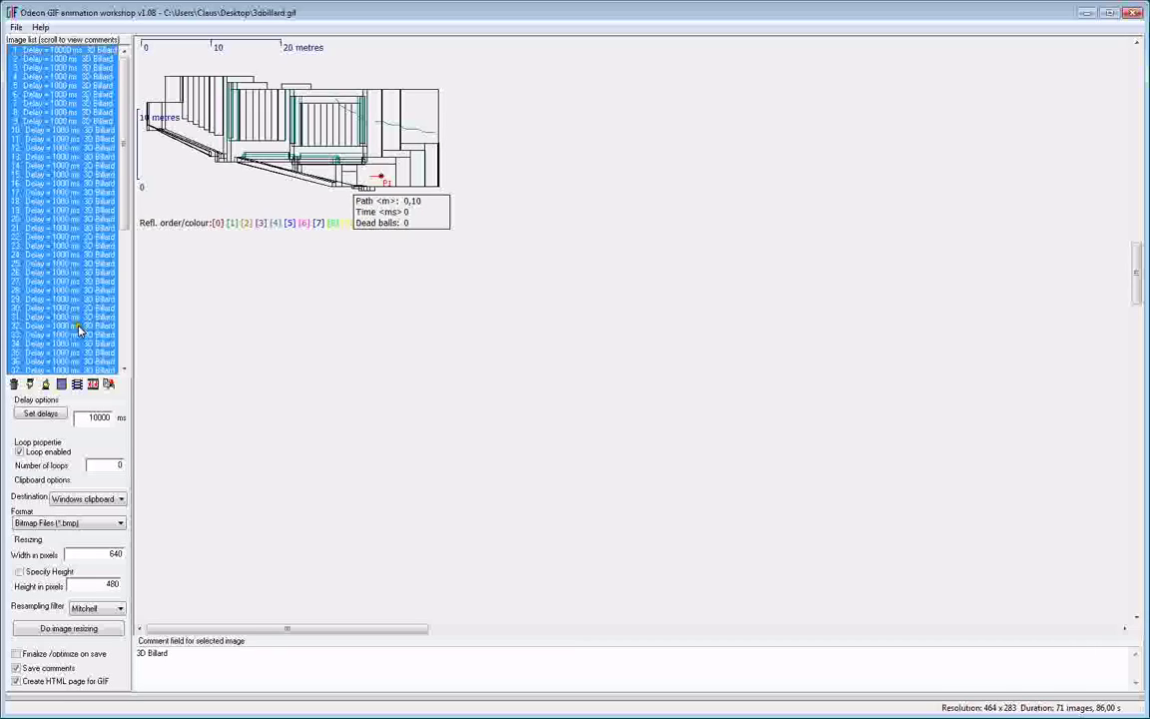
{"action": "double_click", "coordinate": [94, 418]}
{"action": "type", "text": "1"}
{"action": "type", "text": "00"}
{"action": "left_click", "coordinate": [46, 417]}
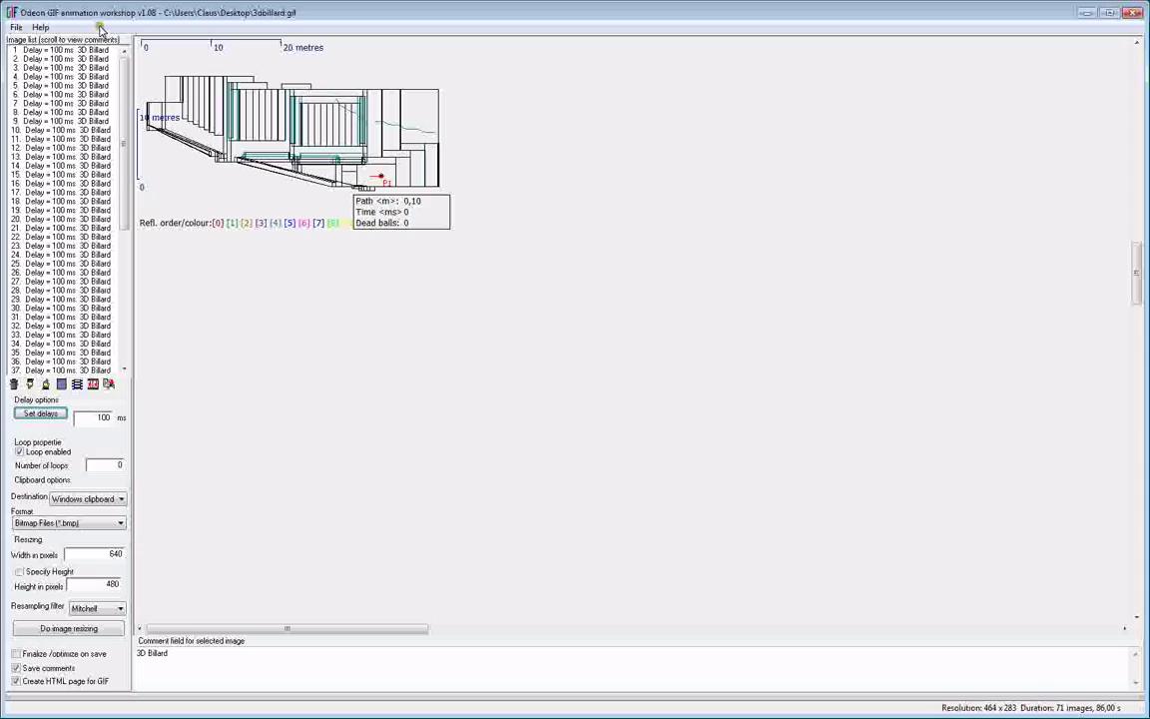
Step: Give frame 1 a 2000 ms delay
{"action": "left_click_drag", "start_coordinate": [62, 50], "coordinate": [62, 59]}
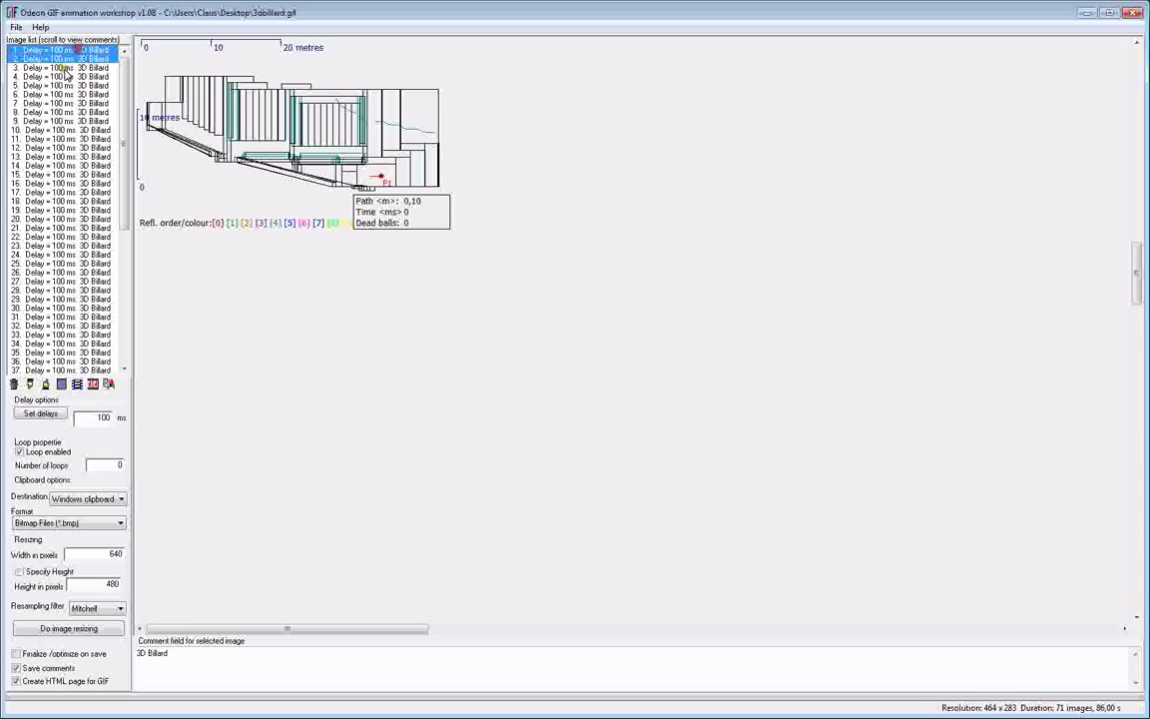
{"action": "left_click", "coordinate": [68, 50]}
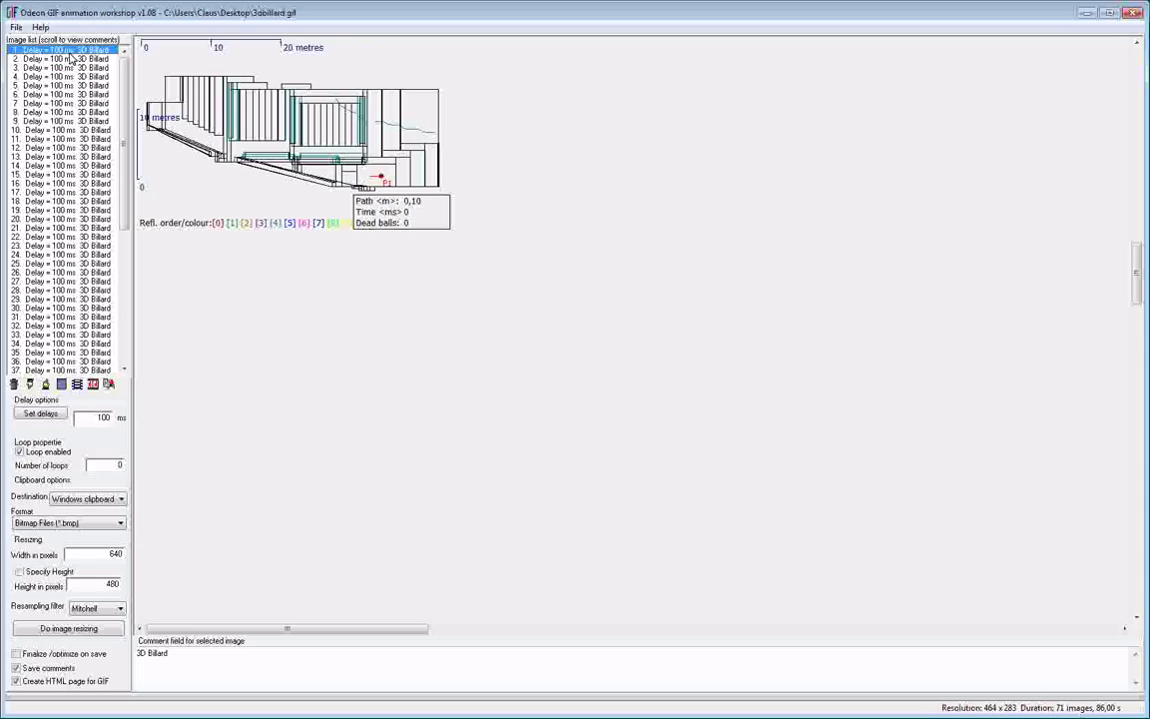
{"action": "double_click", "coordinate": [86, 418]}
{"action": "type", "text": "200"}
{"action": "type", "text": "0"}
{"action": "left_click", "coordinate": [44, 414]}
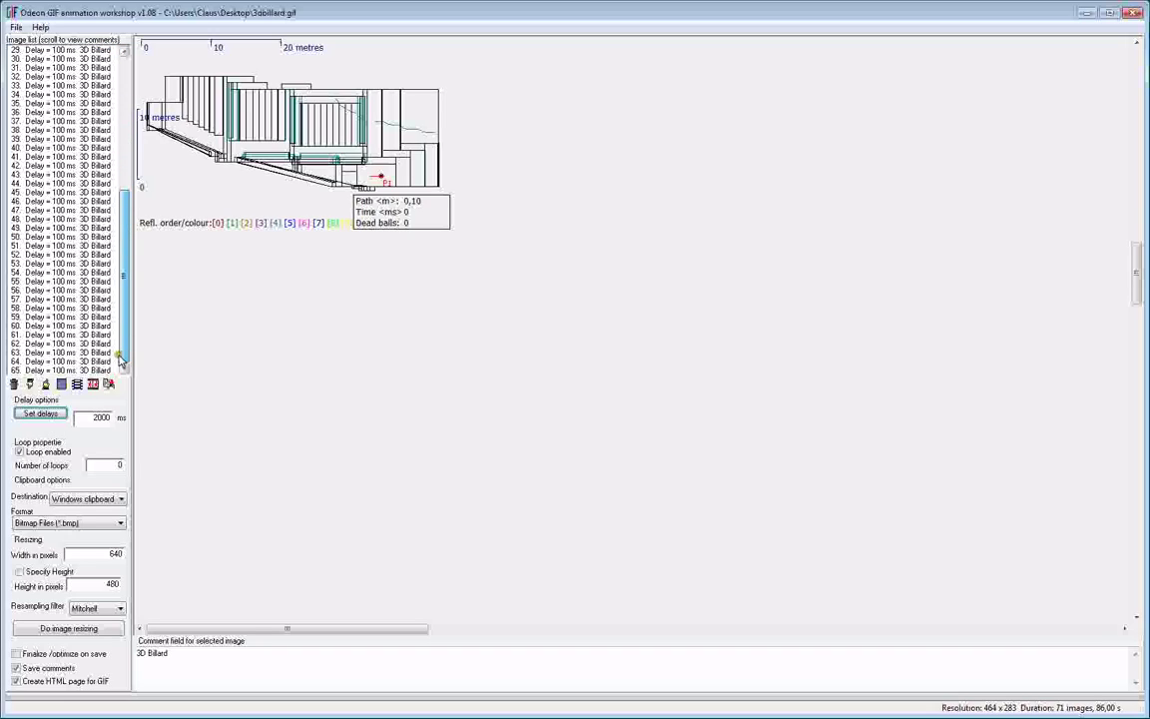
Step: Set the last frame, 65, to a 1000 ms delay
{"action": "left_click", "coordinate": [110, 370]}
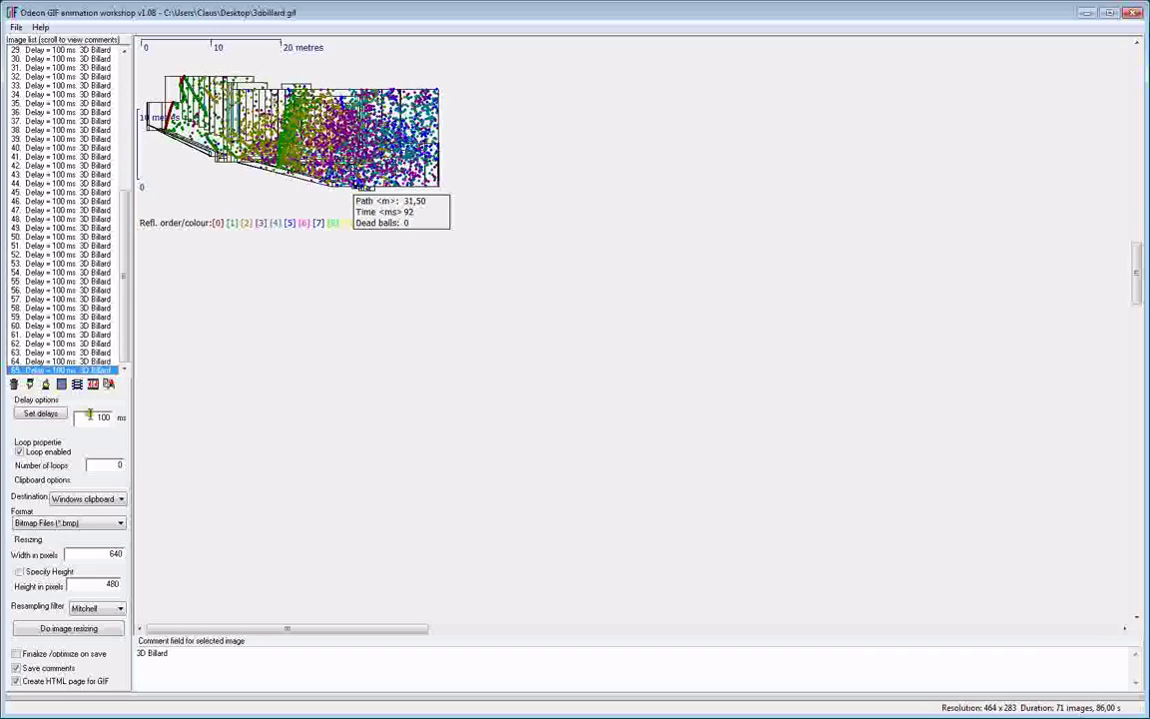
{"action": "type", "text": "0"}
{"action": "left_click", "coordinate": [57, 417]}
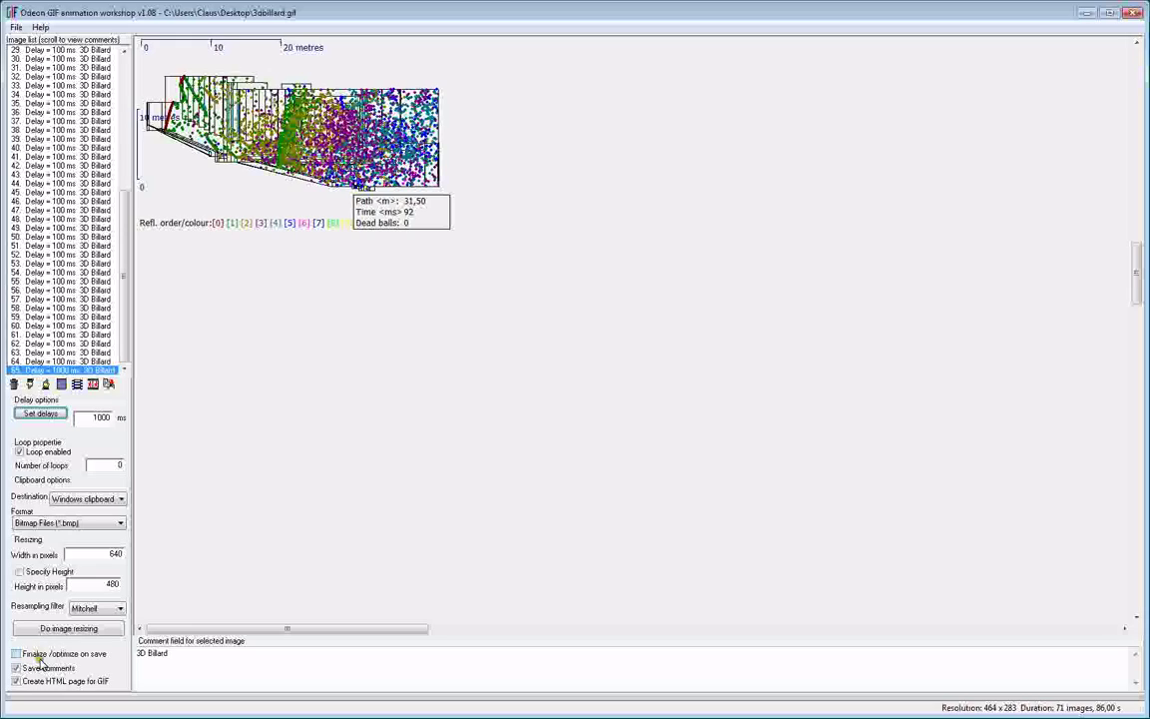
Step: Enable Finalize/optimize on save and accept that comments will be dropped
{"action": "left_click", "coordinate": [16, 655]}
{"action": "left_click", "coordinate": [16, 654]}
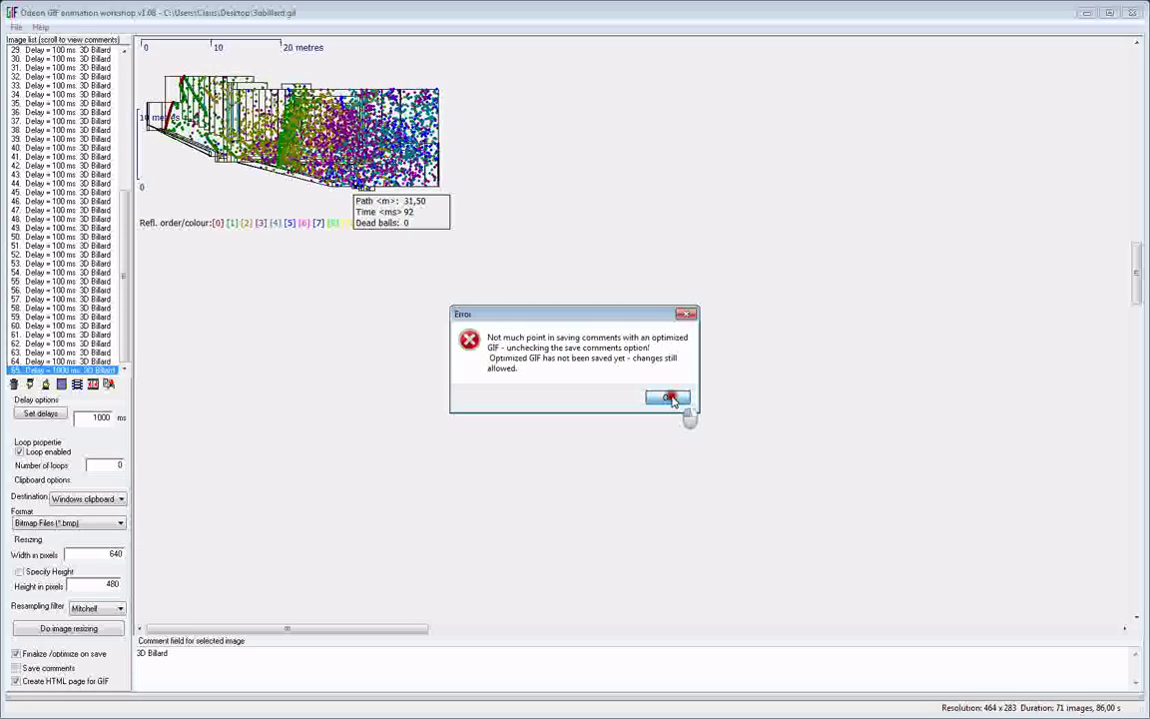
{"action": "left_click", "coordinate": [669, 398]}
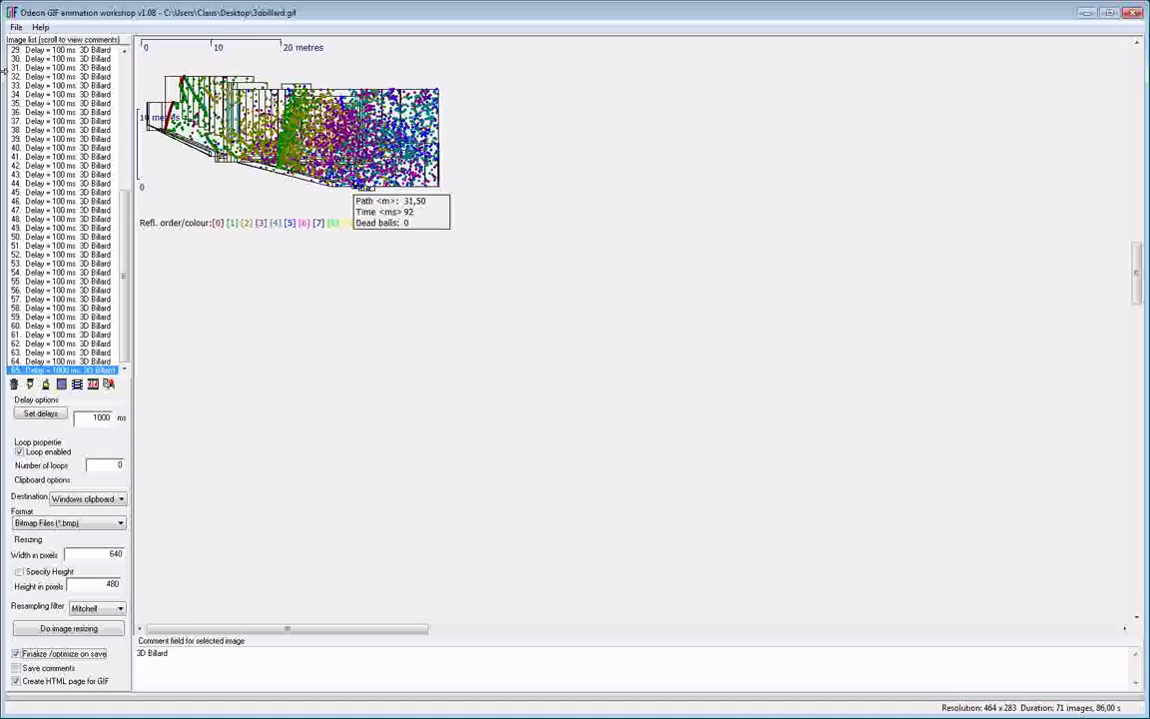
Step: Save the optimized 3dbillard.gif via File > Save, shrinking it to about 510 KB
{"action": "left_click", "coordinate": [16, 27]}
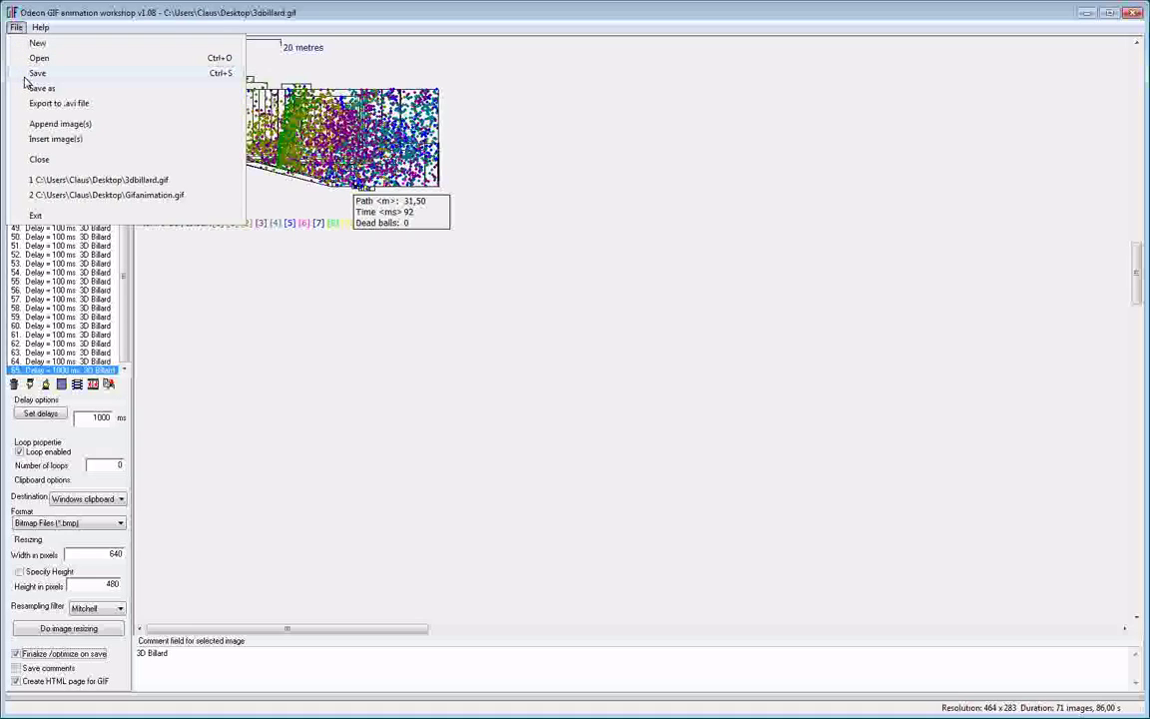
{"action": "left_click", "coordinate": [25, 76]}
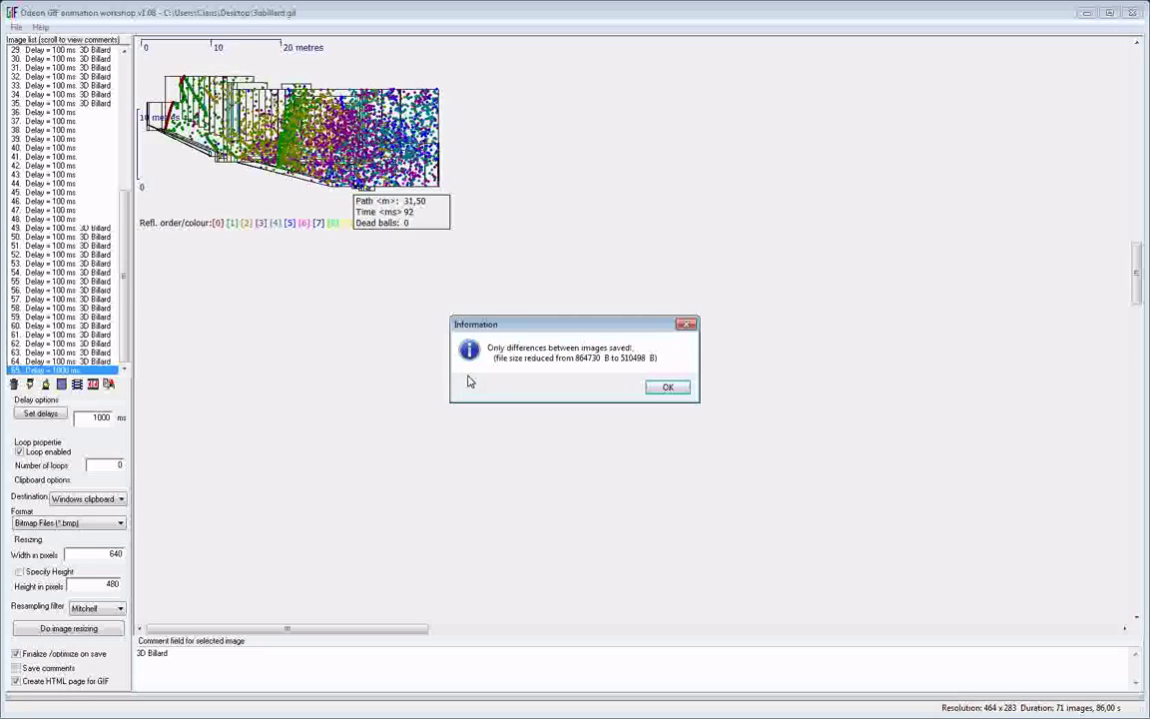
{"action": "left_click", "coordinate": [644, 377]}
{"action": "left_click", "coordinate": [650, 385]}
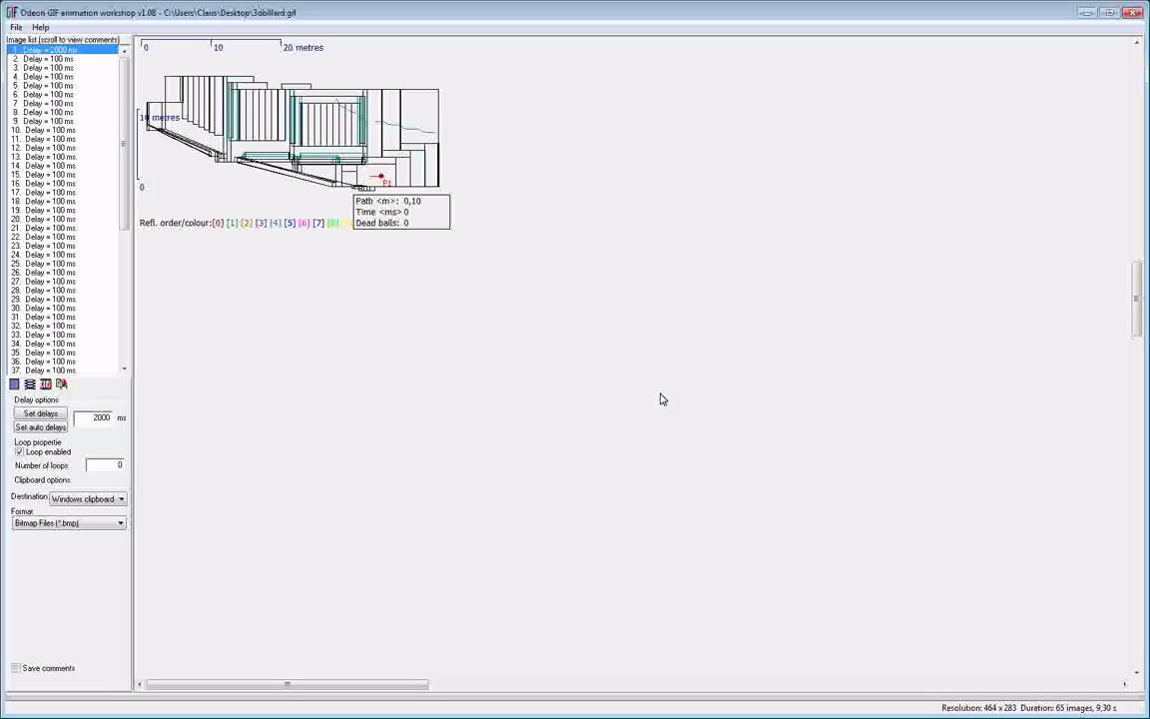
Step: Close the GIF workshop, maximize PowerPoint, and insert 3dbillard.gif via Indsæt > Billede
{"action": "left_click", "coordinate": [1137, 12]}
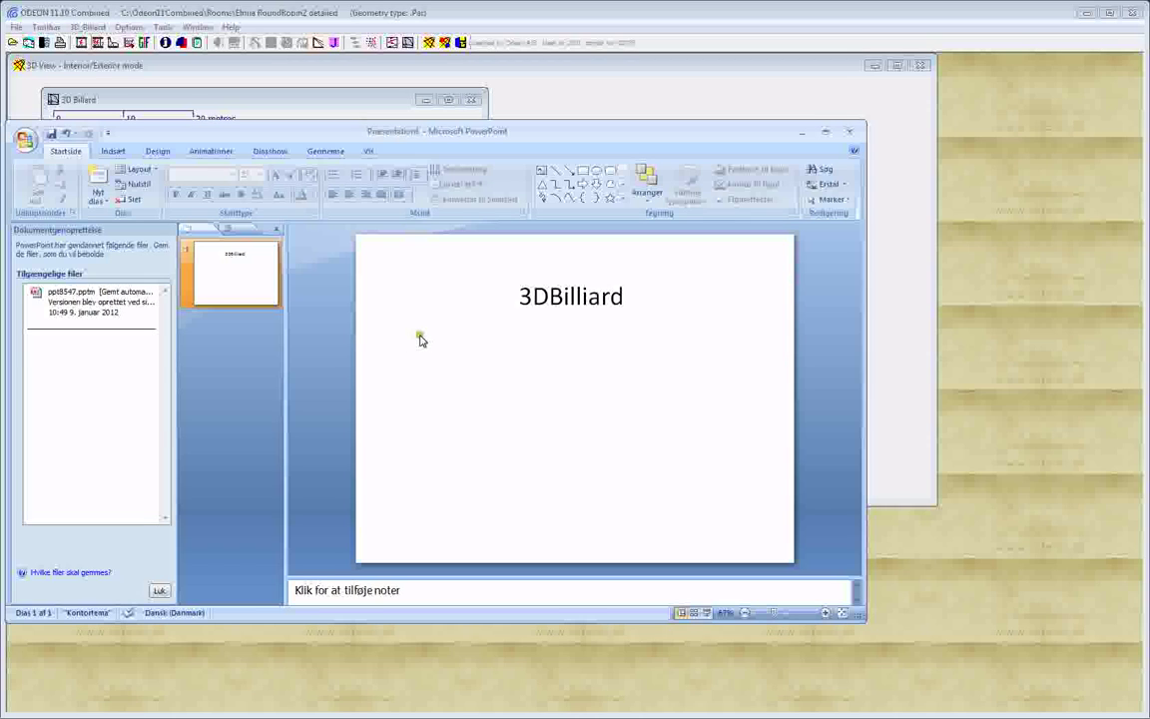
{"action": "double_click", "coordinate": [177, 139]}
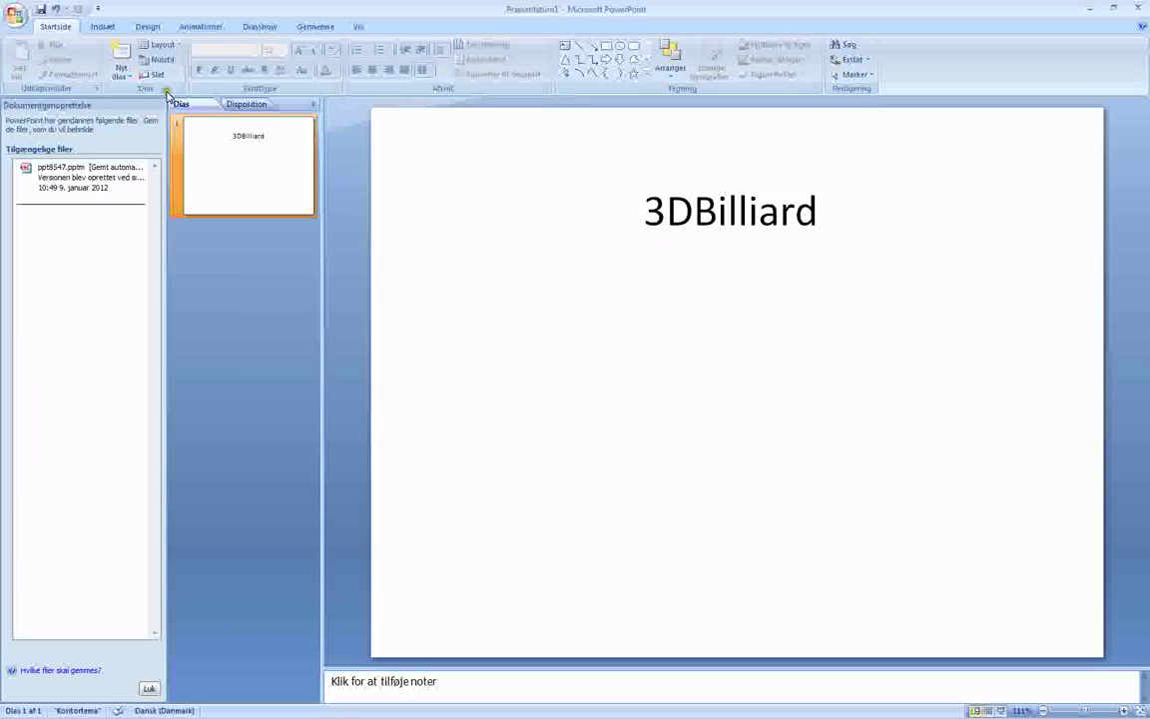
{"action": "left_click", "coordinate": [100, 27]}
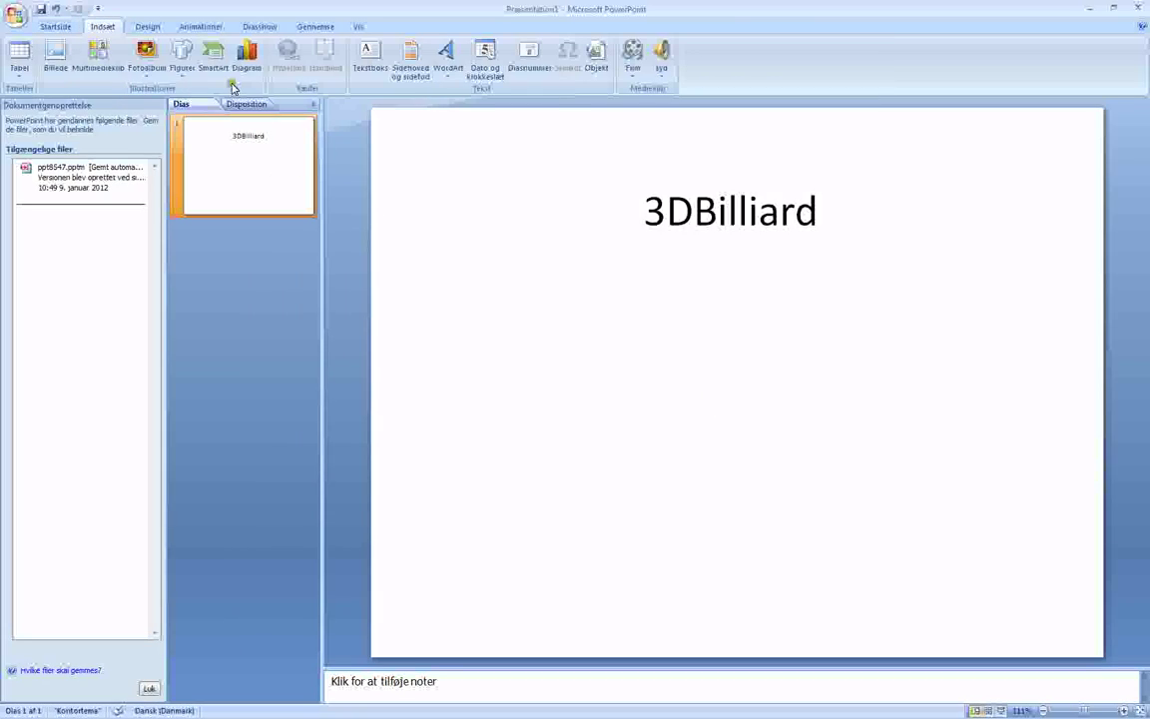
{"action": "left_click", "coordinate": [55, 57]}
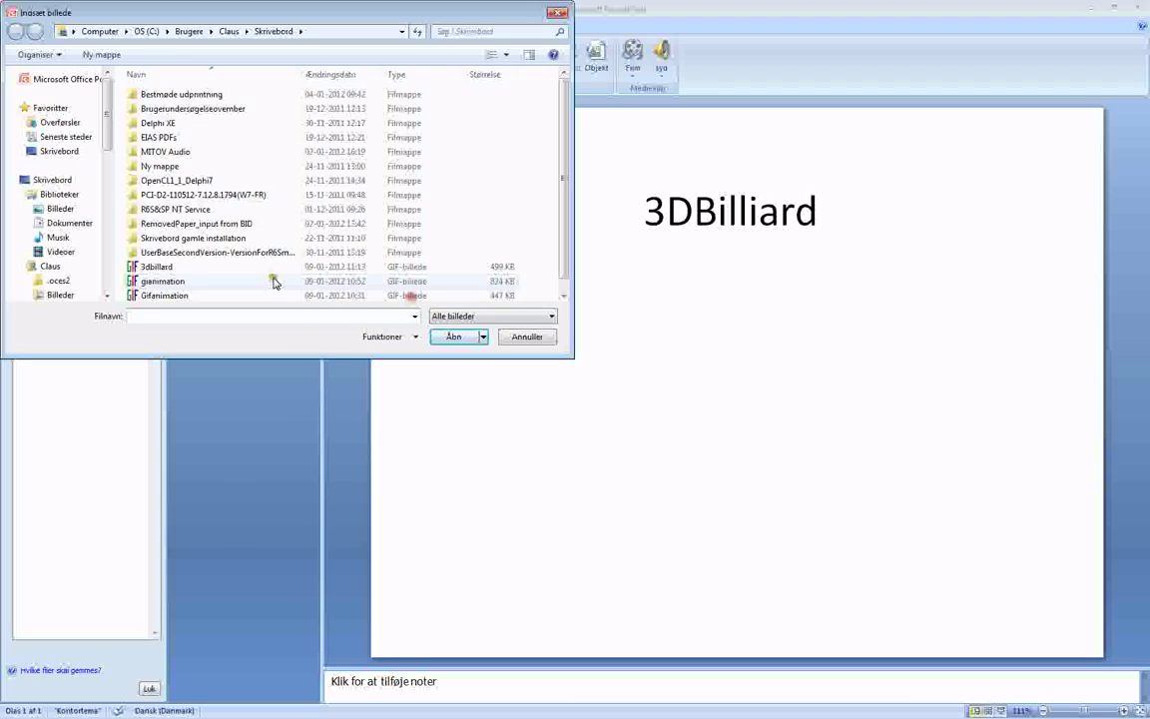
{"action": "left_click", "coordinate": [166, 273]}
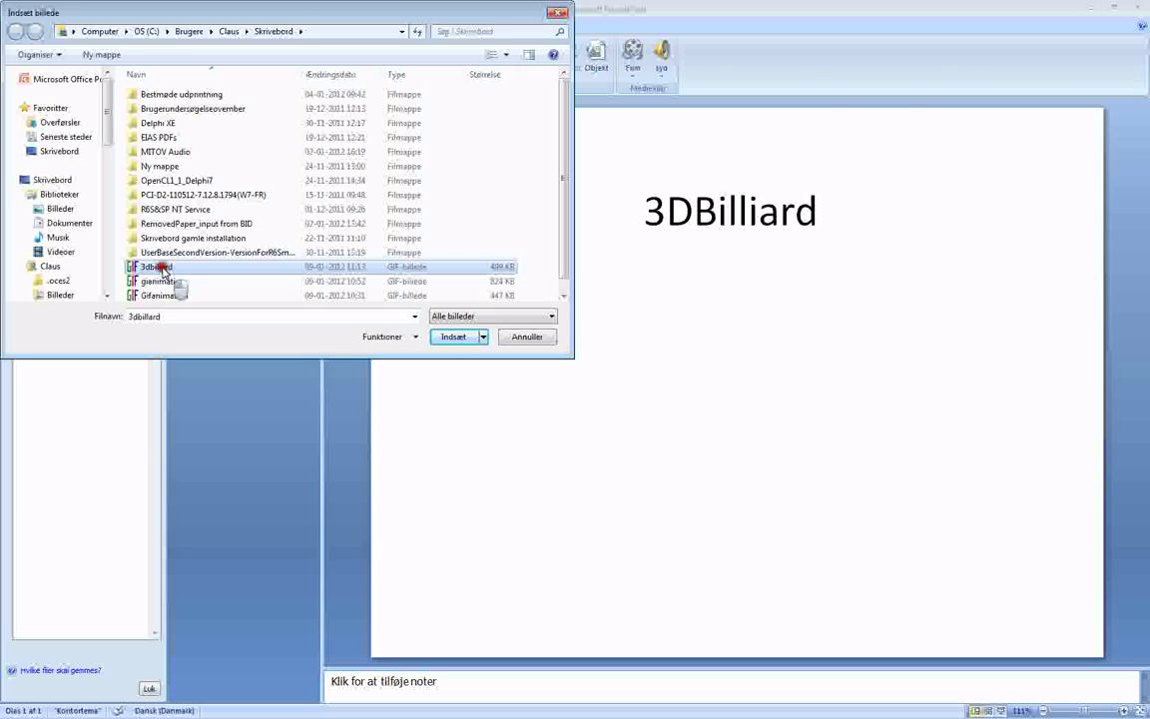
{"action": "double_click", "coordinate": [164, 271]}
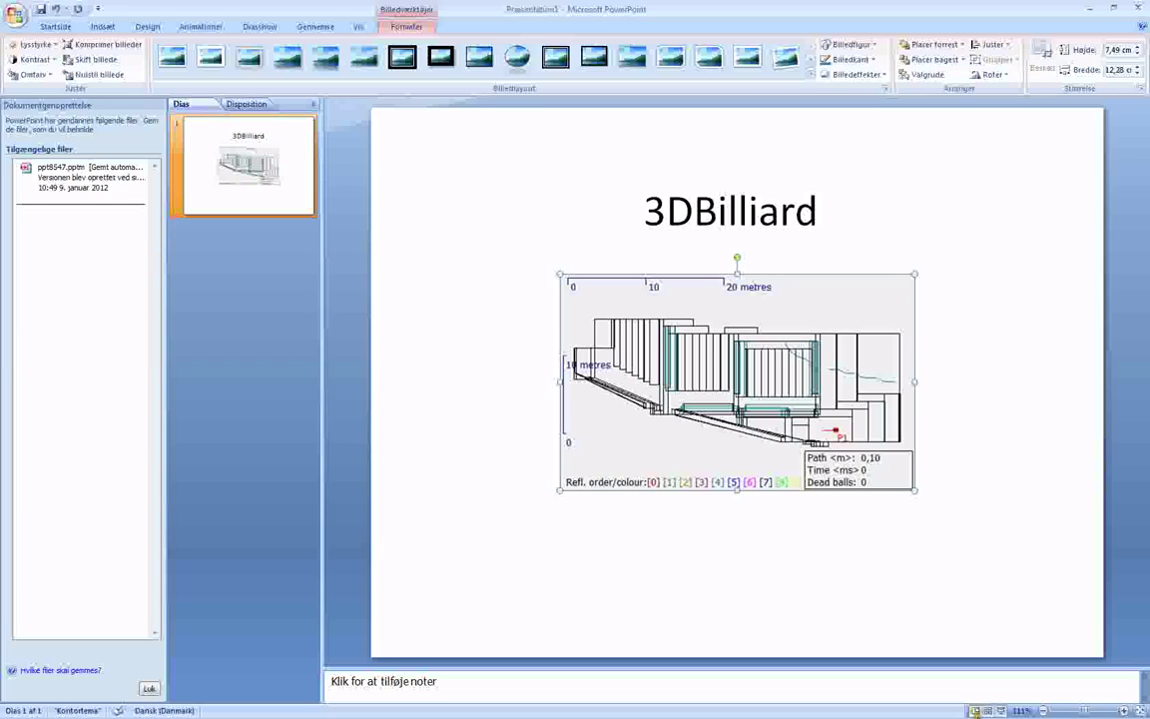